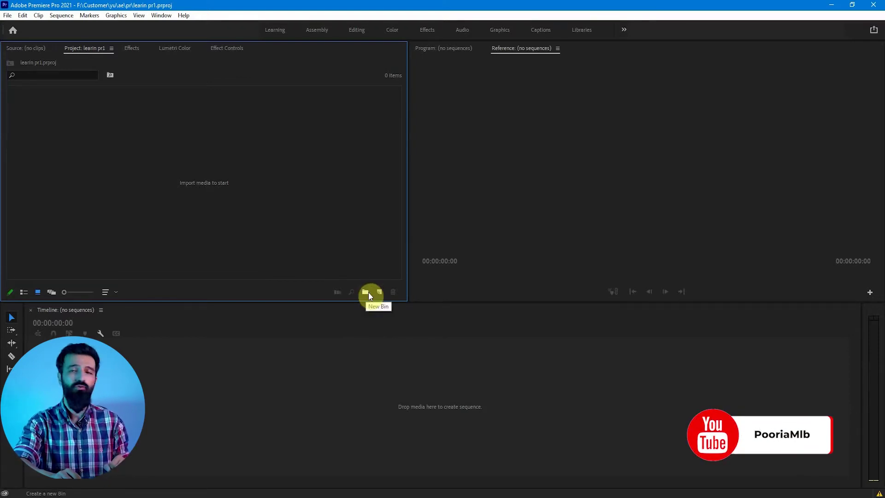
# Create a bin named sequence in the empty project and open it.
pyautogui.rightClick(252, 126)
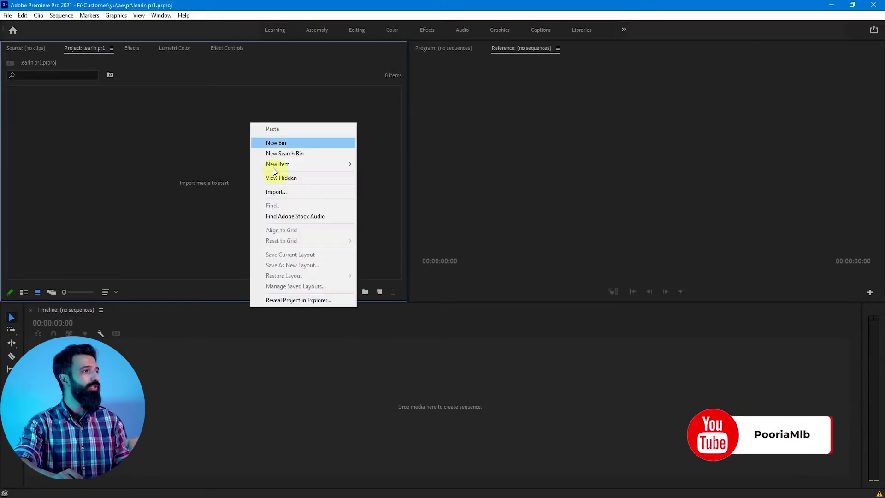
pyautogui.click(277, 143)
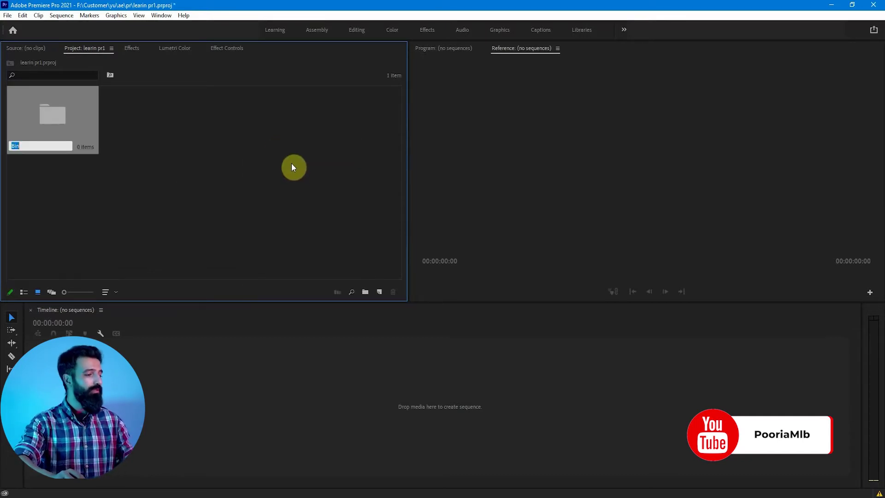
pyautogui.write('se')
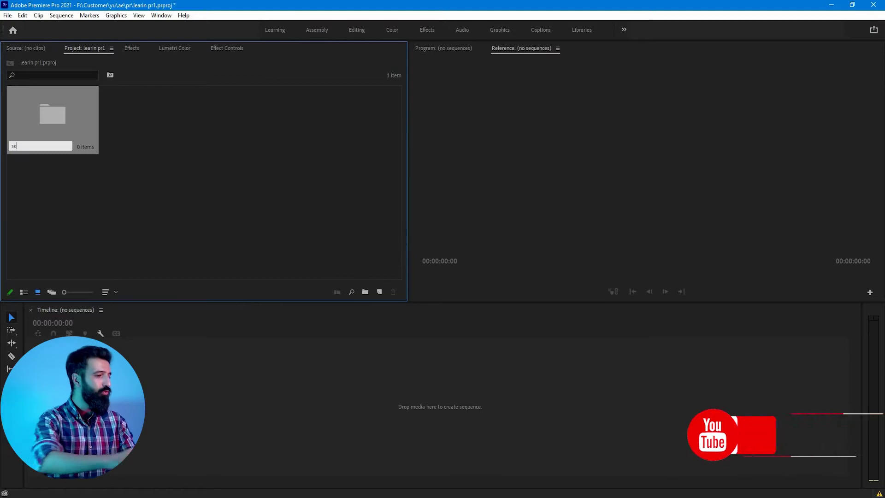
pyautogui.write('quence')
pyautogui.press('Return')
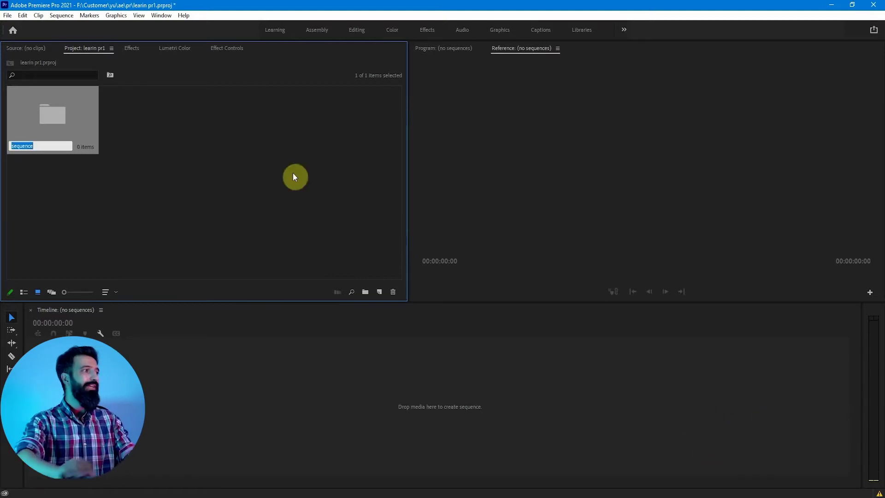
pyautogui.click(284, 176)
pyautogui.doubleClick(62, 115)
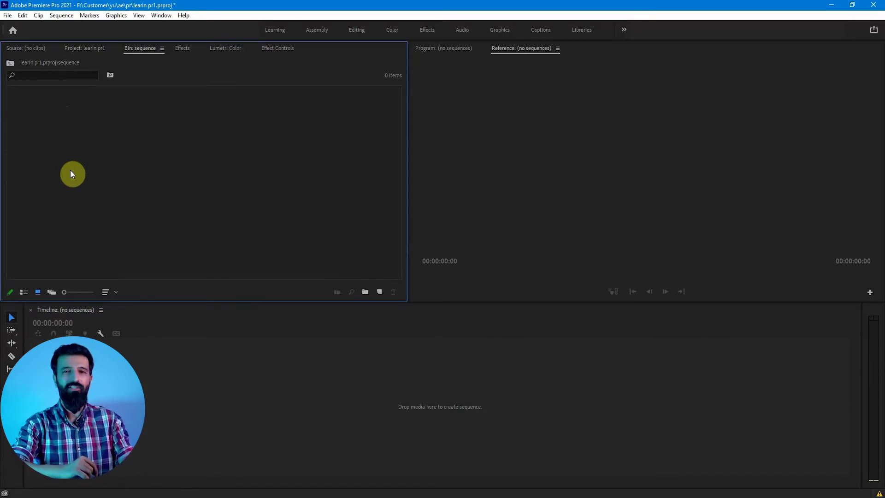
# Start a new sequence in this bin and choose the Digital SLR preset DSLR 1080p25.
pyautogui.hotkey('ctrl', 'n')
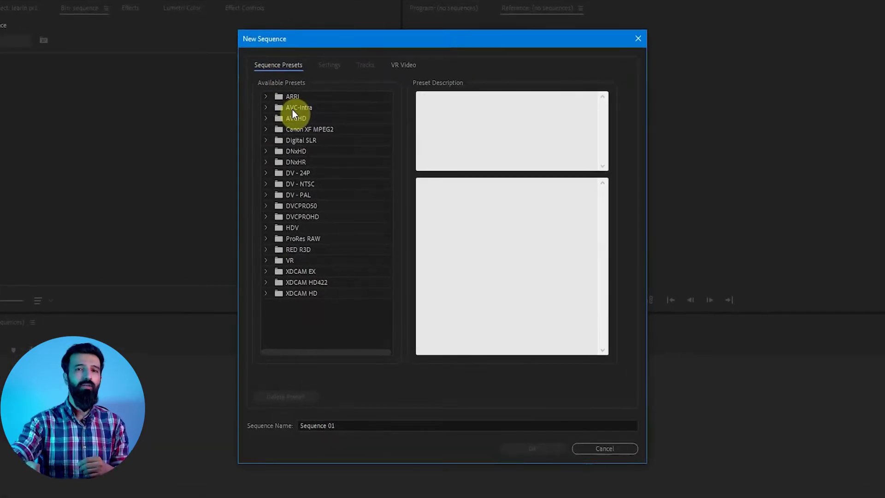
pyautogui.click(298, 139)
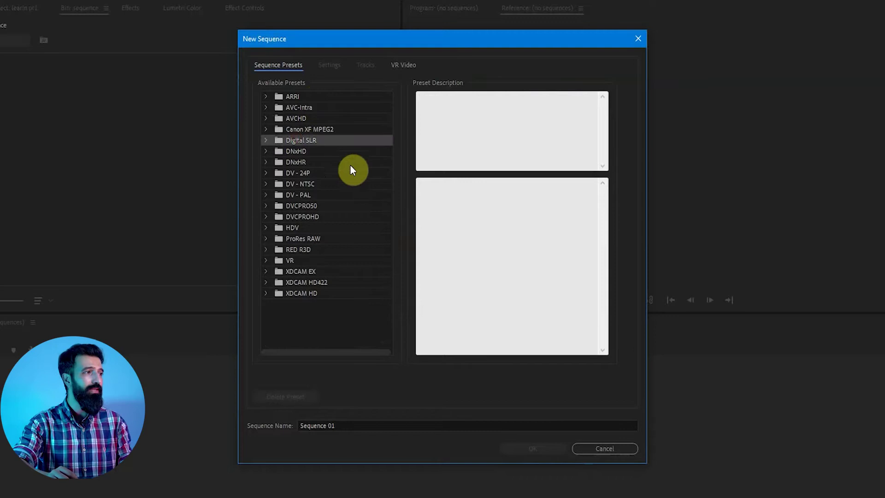
pyautogui.click(297, 250)
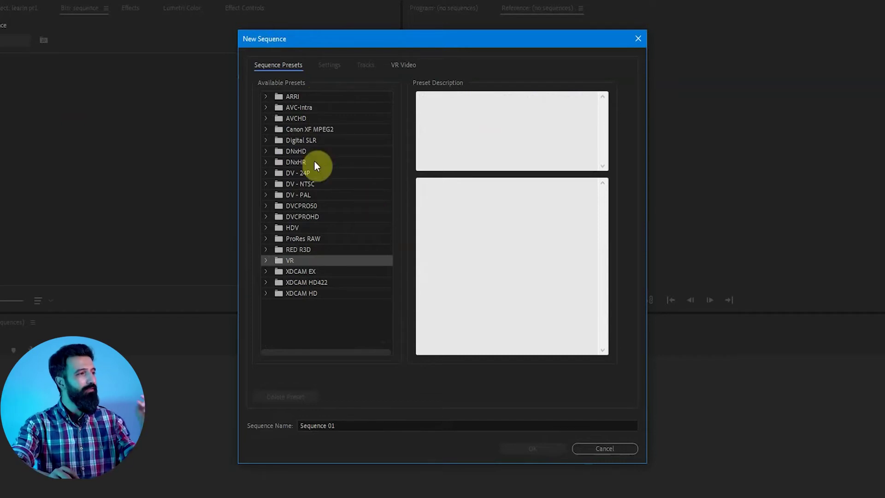
pyautogui.click(268, 139)
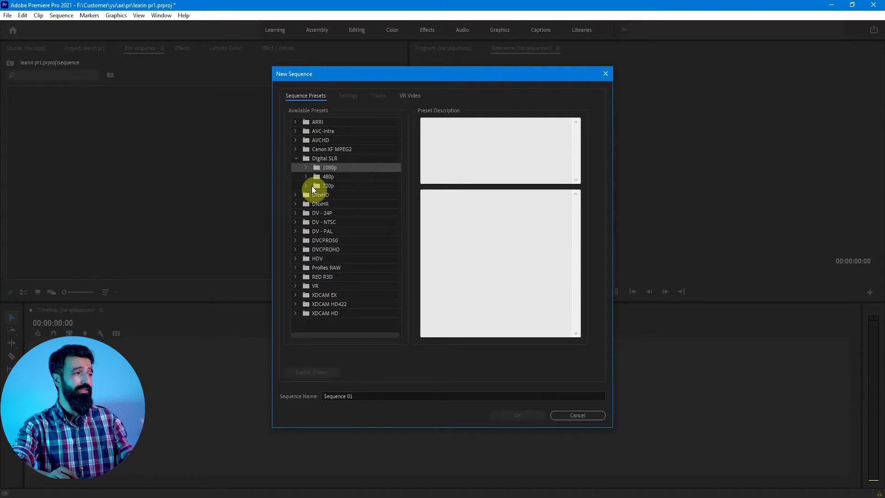
pyautogui.click(306, 168)
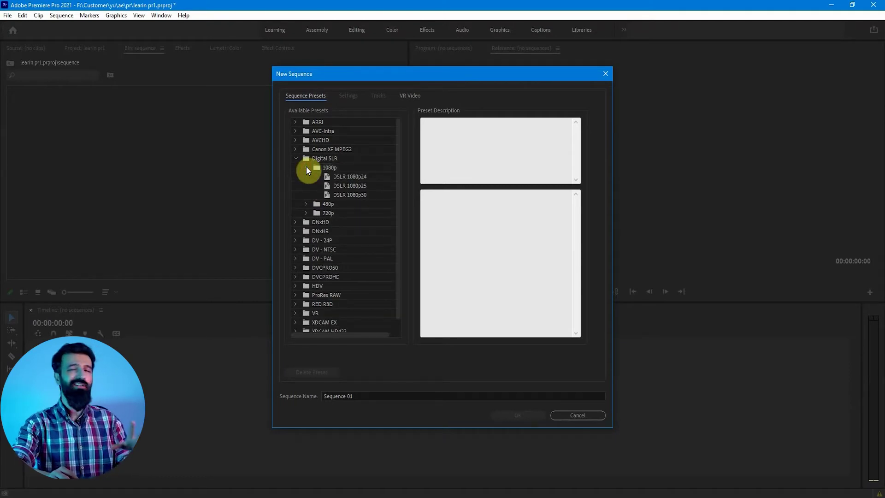
pyautogui.click(361, 186)
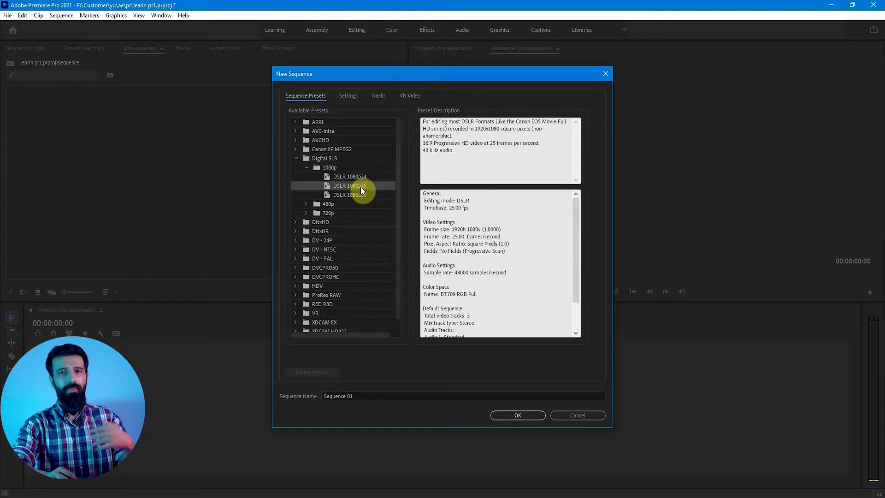
# Show the new sequence's settings and examine the available display formats and working color spaces.
pyautogui.click(350, 98)
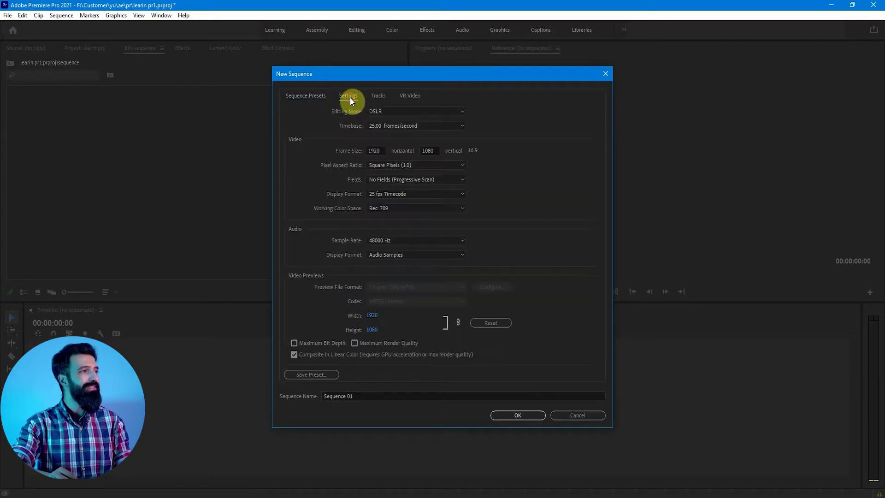
pyautogui.click(389, 194)
pyautogui.click(586, 149)
pyautogui.click(419, 210)
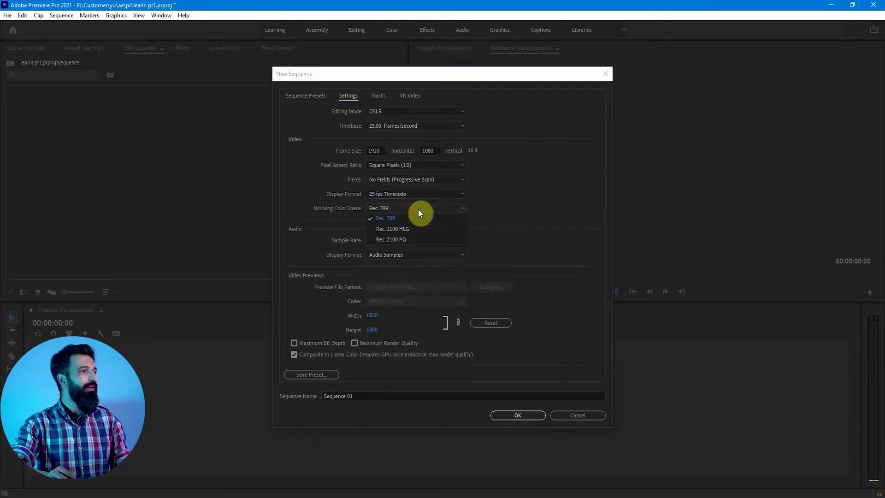
pyautogui.click(542, 167)
# Set the sequence frame size to 1080 horizontal by 1920 vertical.
pyautogui.click(374, 151)
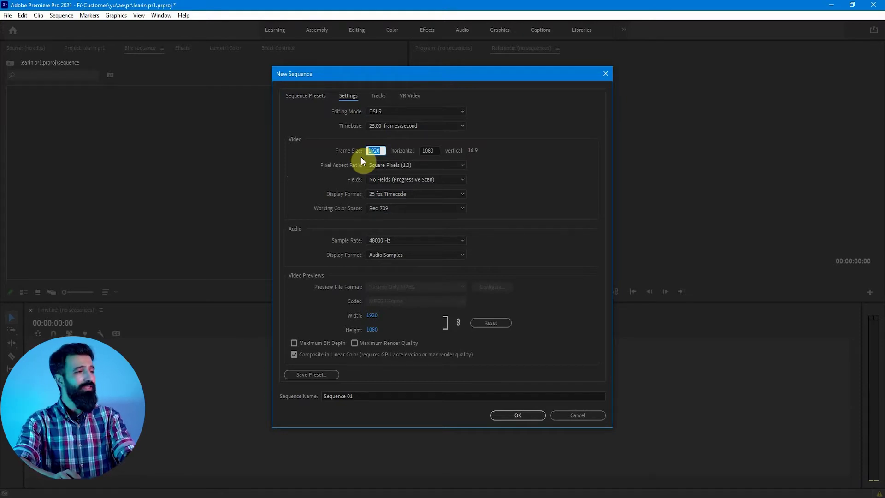
pyautogui.write('1080')
pyautogui.click(432, 151)
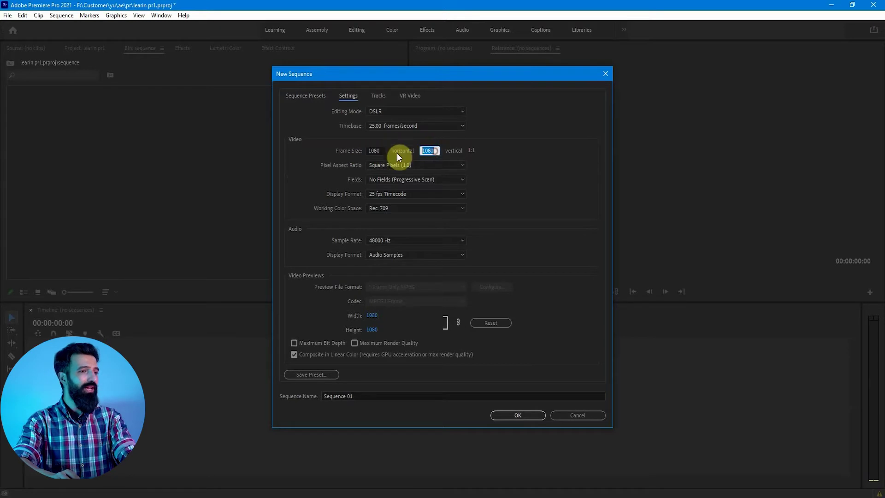
pyautogui.write('1920')
pyautogui.click(506, 170)
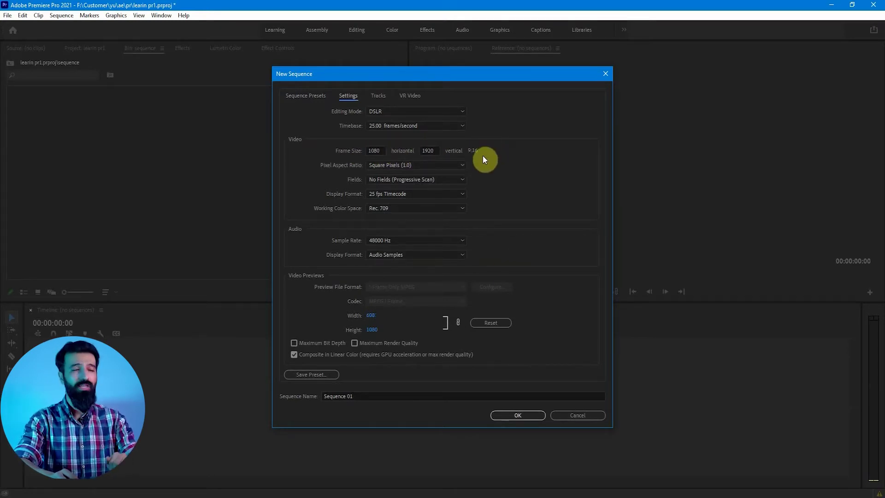
# Change the vertical frame size to 1080 for a square frame.
pyautogui.click(430, 150)
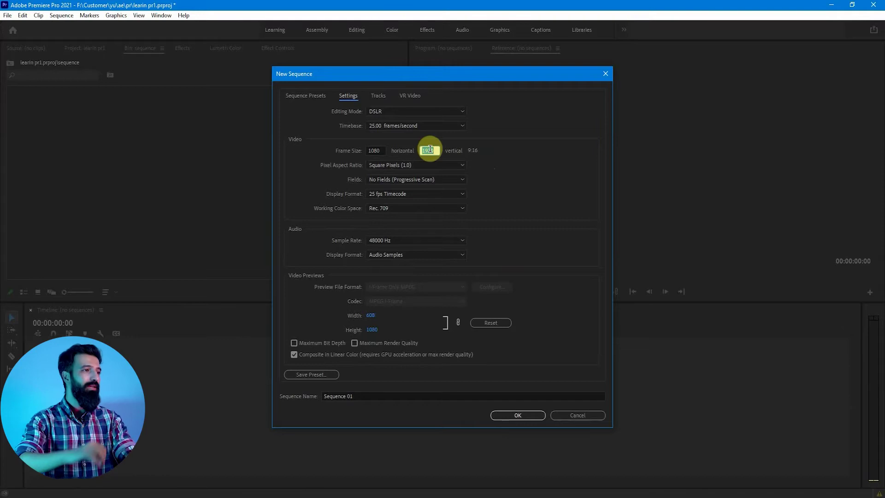
pyautogui.write('1080')
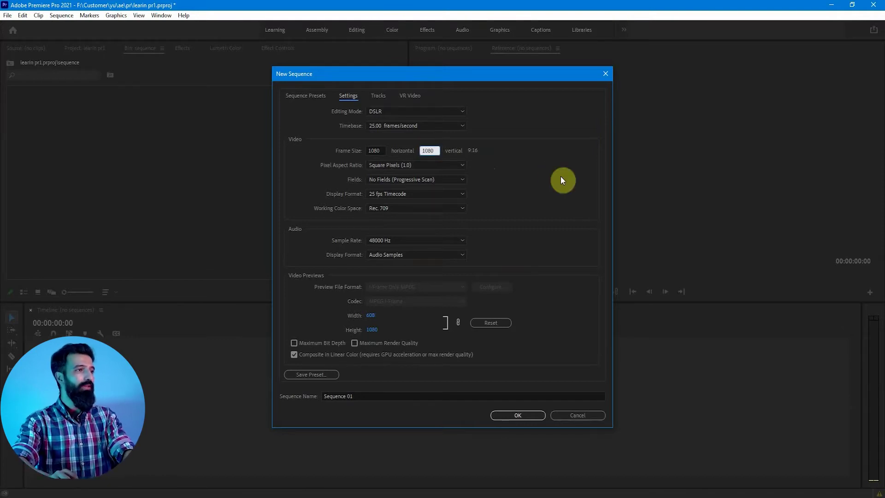
pyautogui.click(549, 174)
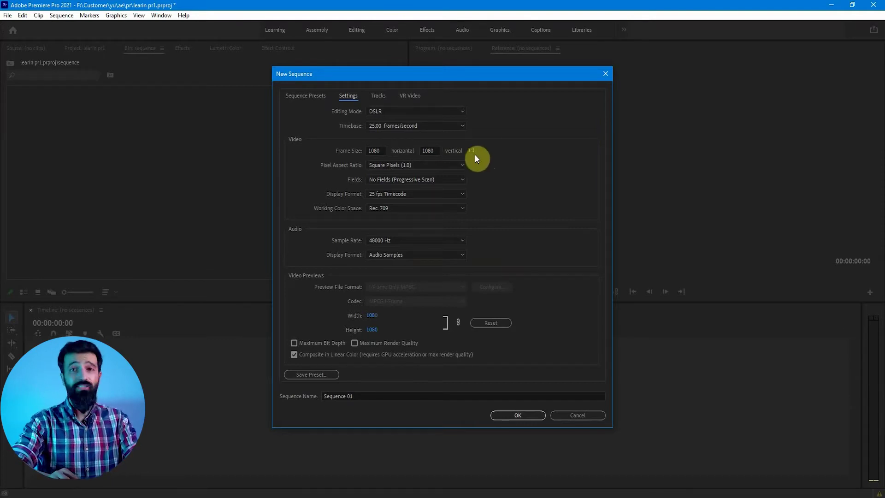
# Set the sequence's vertical frame size to 1350.
pyautogui.click(429, 150)
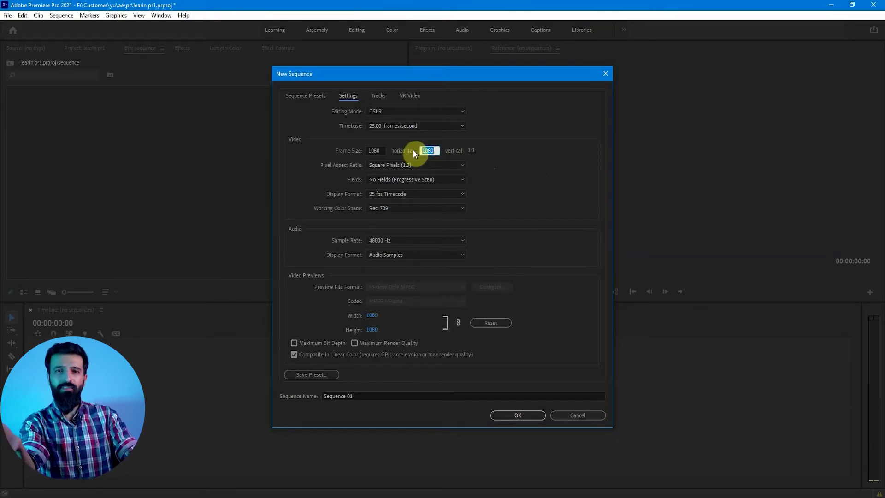
pyautogui.write('1350')
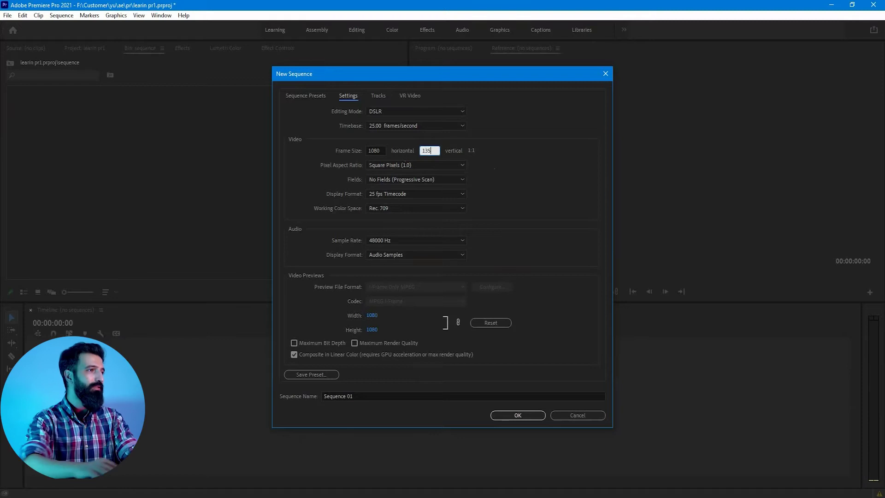
pyautogui.click(555, 162)
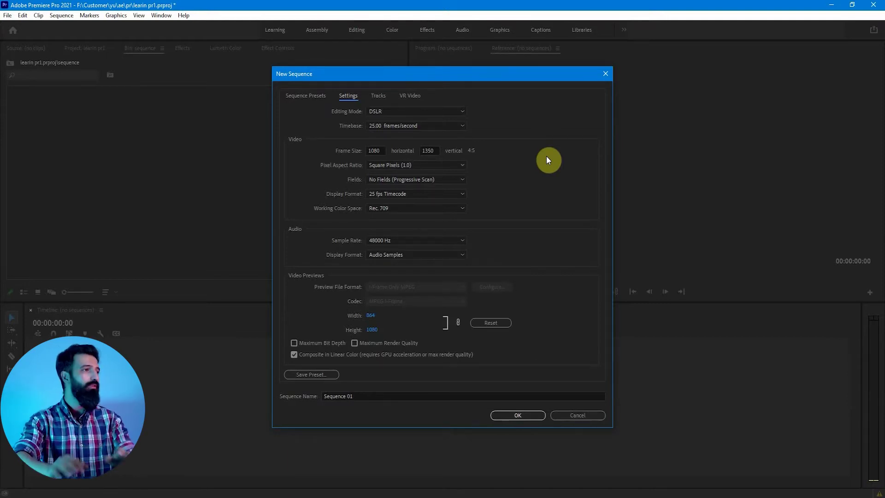
# Set the sequence frame size to 1920 horizontal by 1080 vertical.
pyautogui.click(383, 150)
pyautogui.write('1')
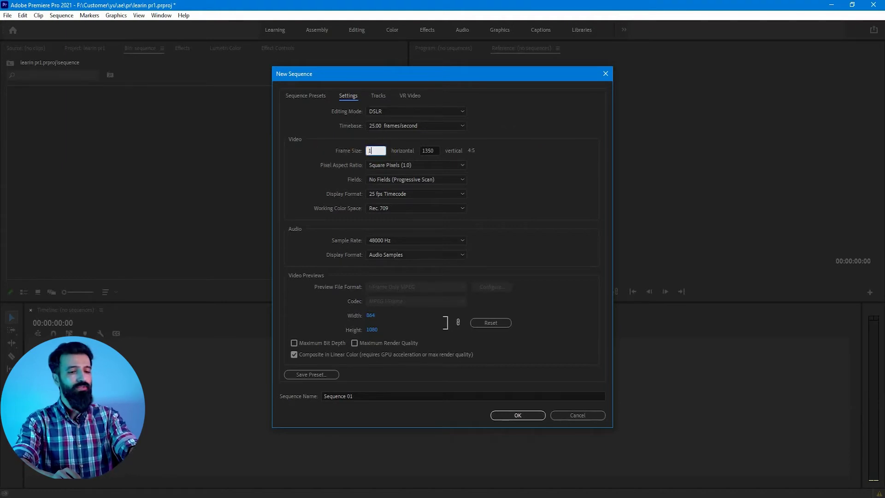
pyautogui.write('920')
pyautogui.click(429, 150)
pyautogui.write('1080')
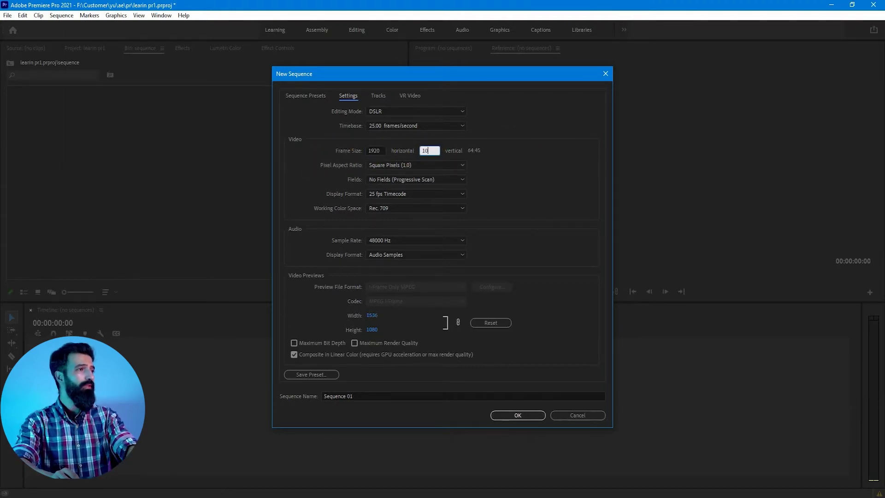
pyautogui.click(535, 156)
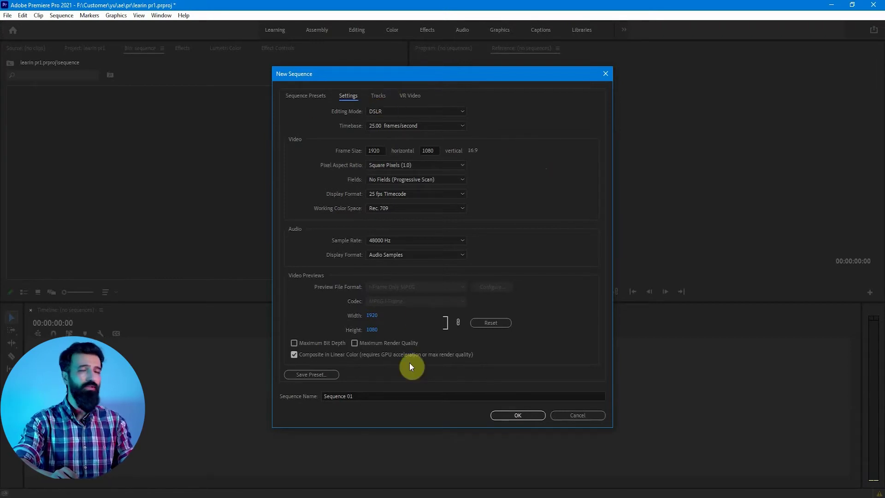
# Create the sequence under the name seq1 and move its timeline playhead to about 00:01:04:20.
pyautogui.click(371, 396)
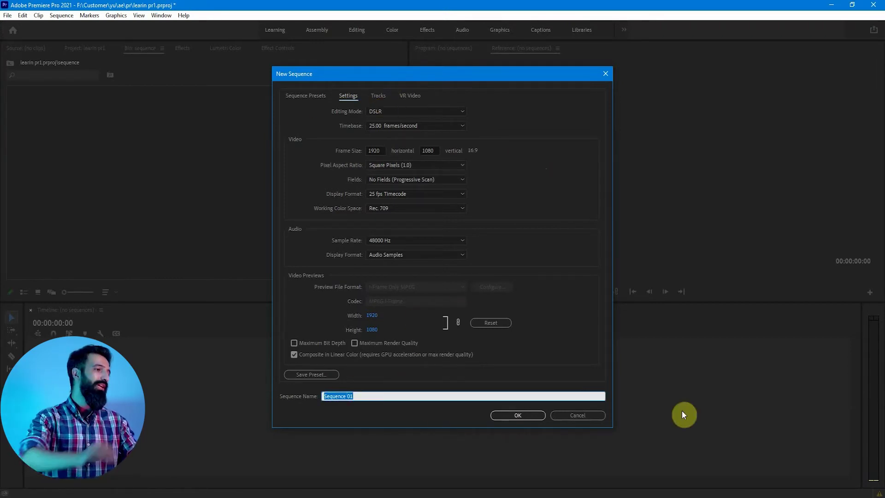
pyautogui.write('seq1')
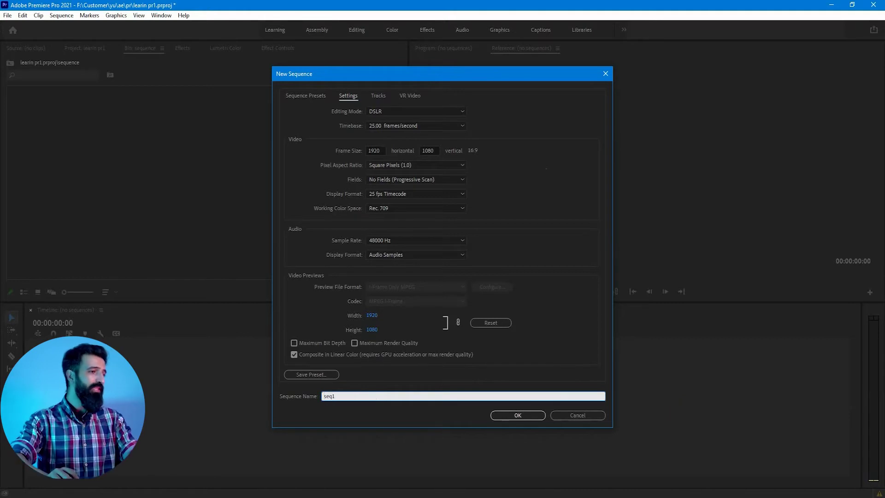
pyautogui.click(515, 419)
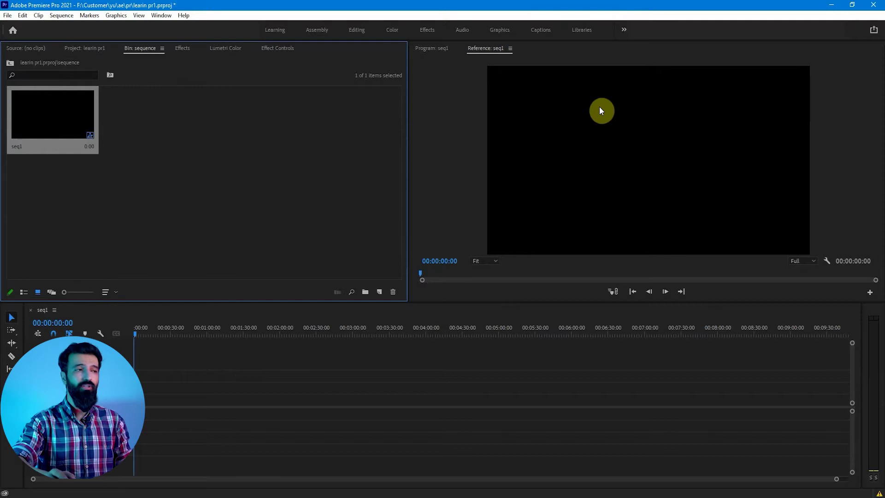
pyautogui.moveTo(184, 331); pyautogui.dragTo(213, 331)
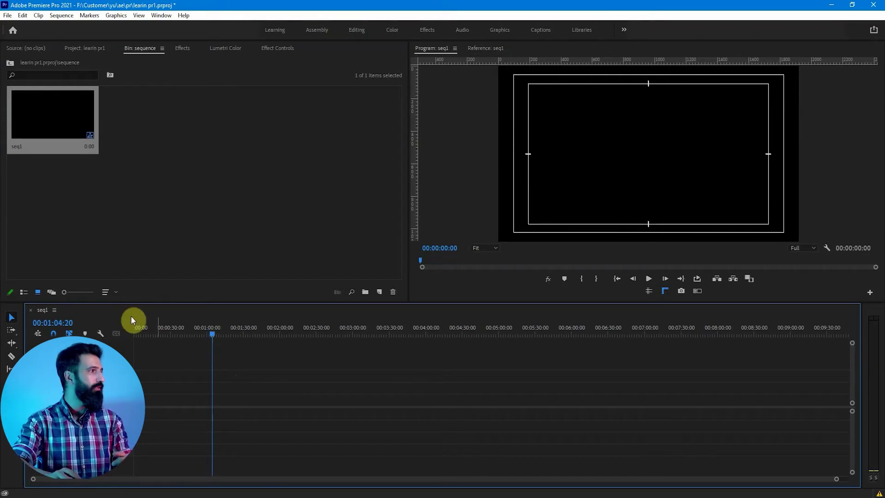
# Return to the project's root level and create a second bin named video beside the sequence bin.
pyautogui.click(126, 170)
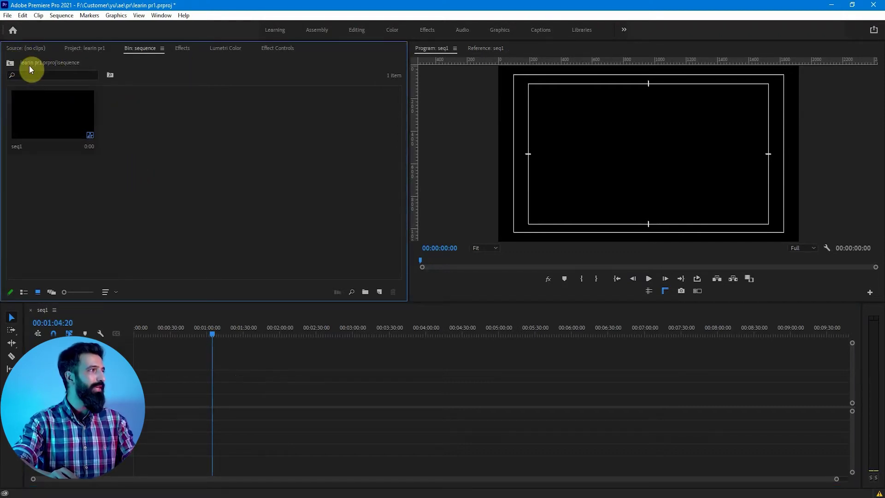
pyautogui.click(10, 65)
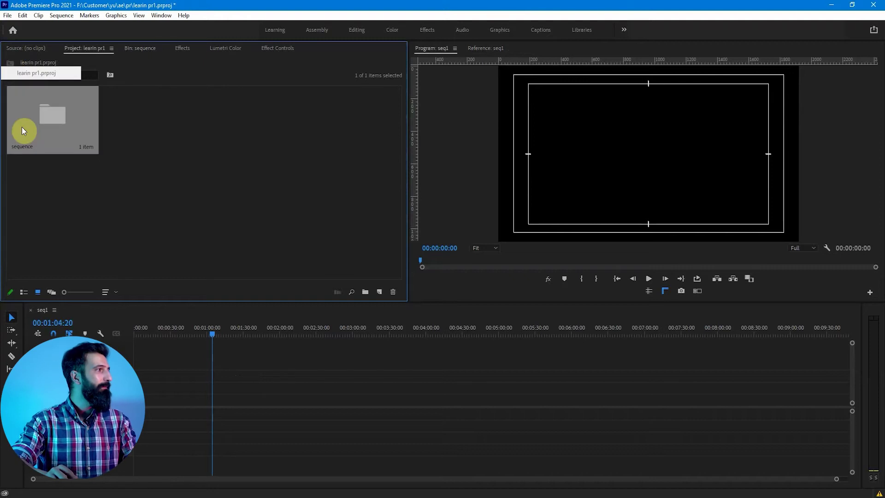
pyautogui.click(43, 197)
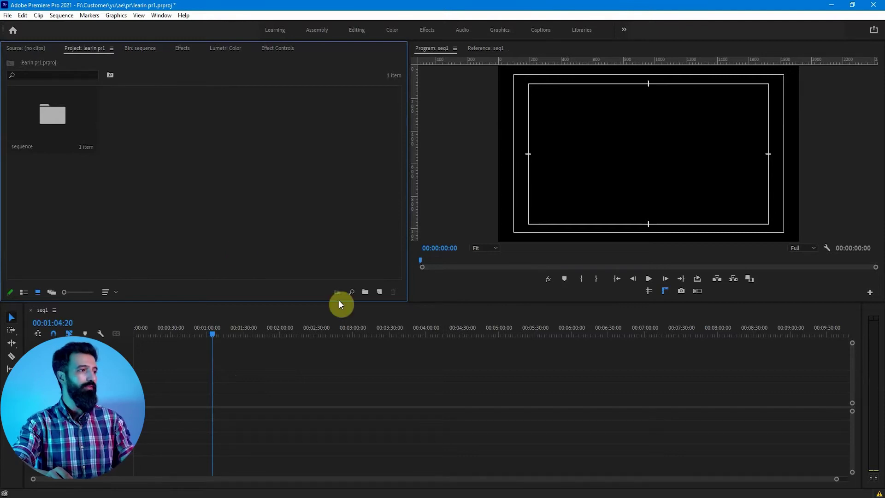
pyautogui.click(361, 297)
pyautogui.write('video')
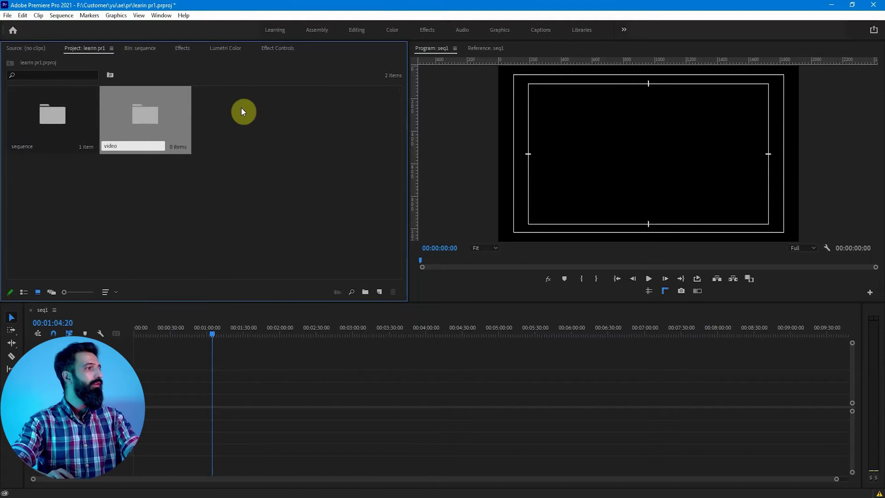
pyautogui.press('Return')
# Open the video bin and import 3.mp4 into it from the desktop media folder.
pyautogui.doubleClick(148, 118)
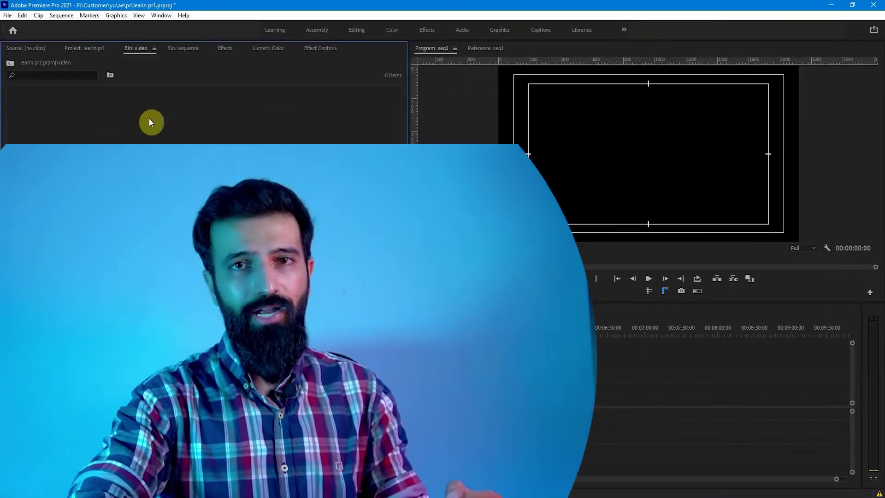
pyautogui.click(7, 15)
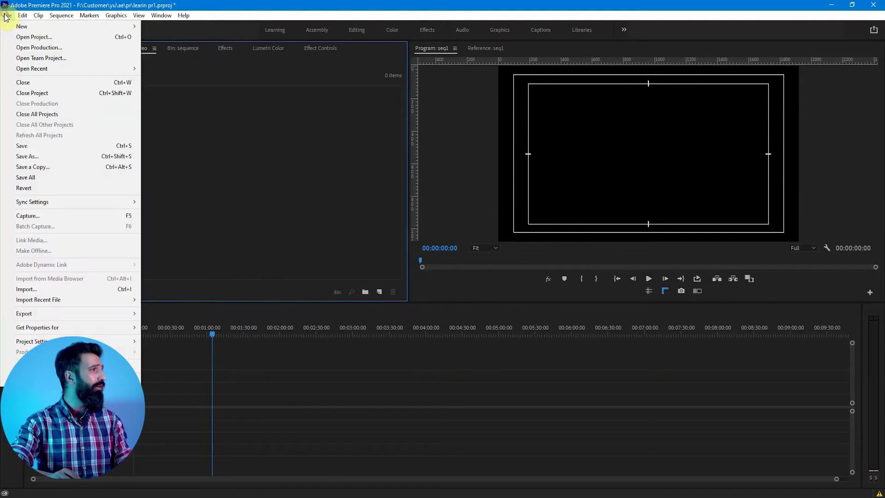
pyautogui.click(58, 292)
pyautogui.click(226, 112)
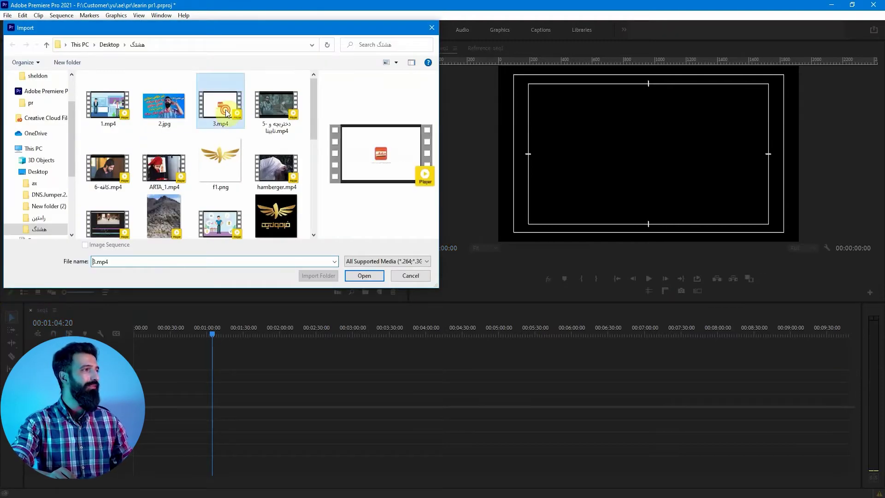
pyautogui.doubleClick(226, 112)
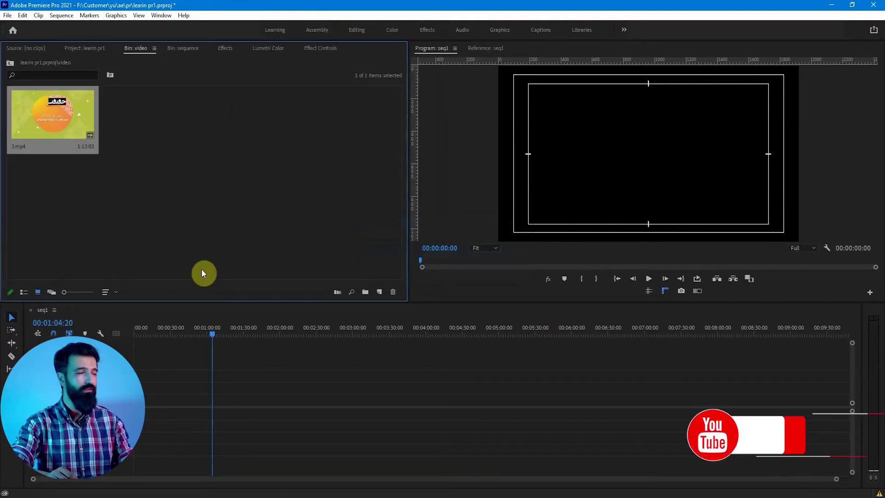
# Import the clip 5- دختربچه و نابینا.mp4 into the video bin.
pyautogui.click(201, 272)
pyautogui.doubleClick(216, 129)
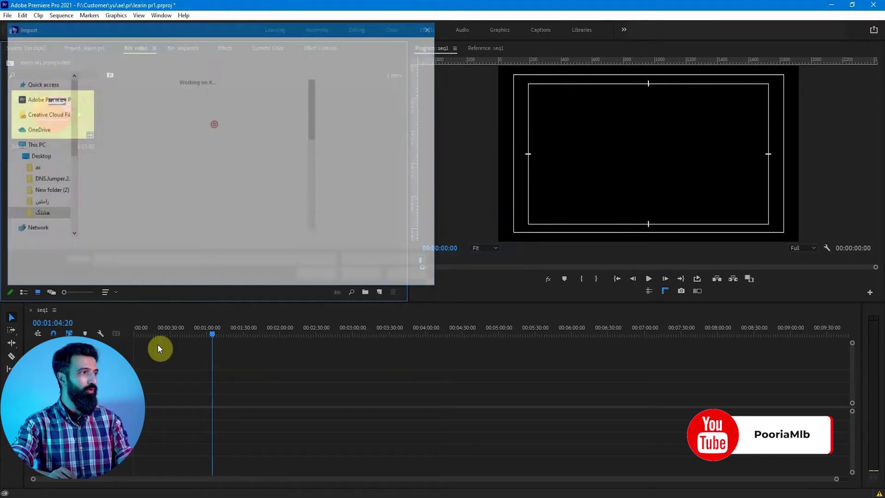
pyautogui.doubleClick(270, 110)
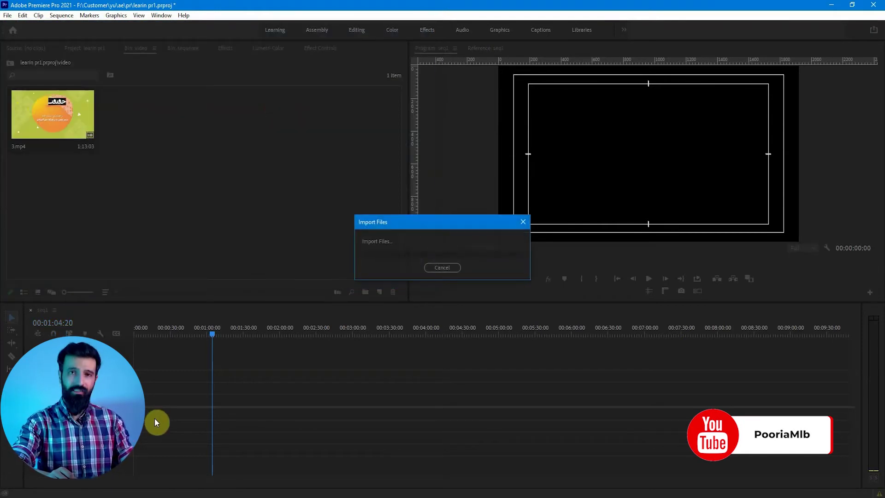
# Import hamberger.mp4 into the video bin and add the y2mate.com Premiere video from a file folder.
pyautogui.rightClick(273, 206)
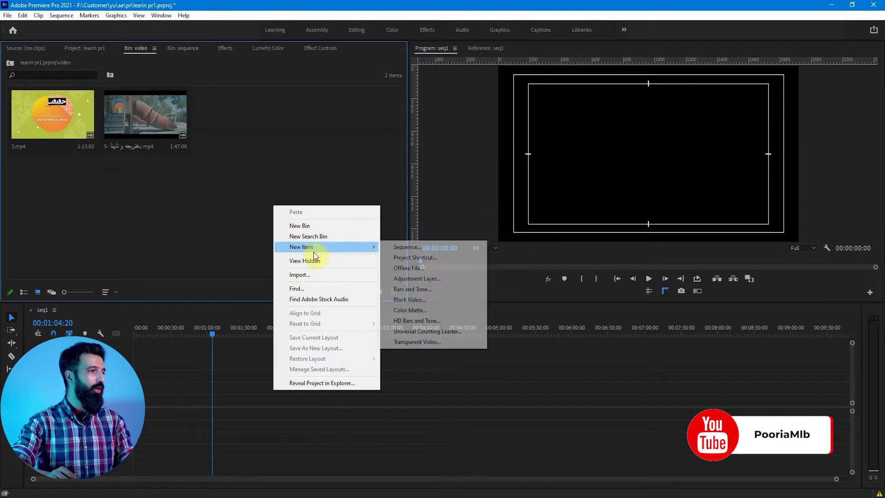
pyautogui.click(320, 274)
pyautogui.doubleClick(266, 174)
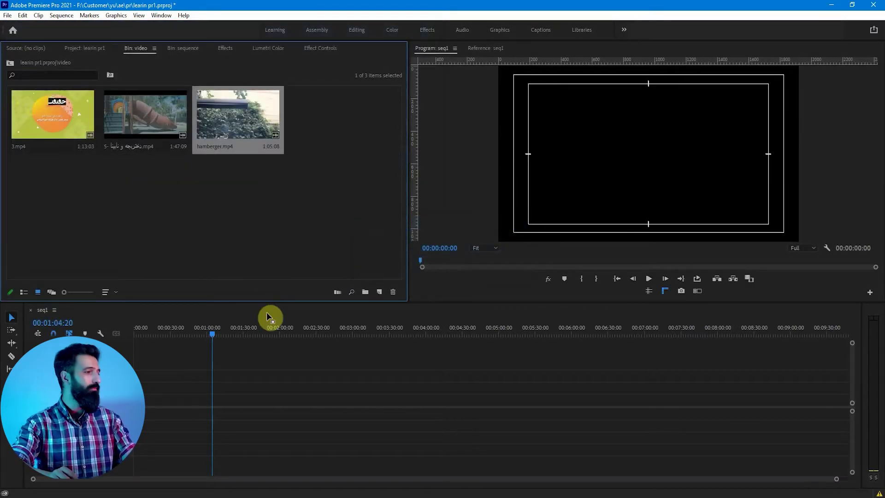
pyautogui.click(99, 490)
pyautogui.moveTo(357, 215); pyautogui.dragTo(70, 245)
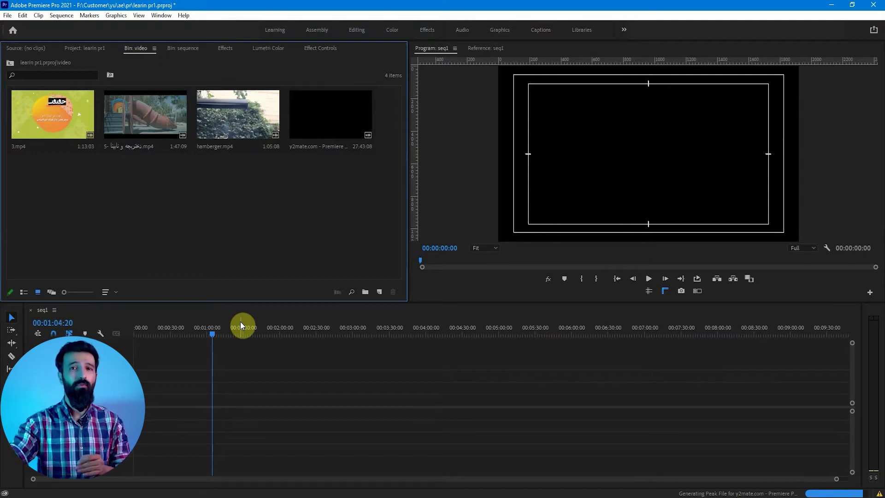
# Preview 3.mp4 in the Source monitor up to 00:00:53:17 and place the clip at the start of seq1 on V1.
pyautogui.doubleClick(48, 111)
pyautogui.moveTo(54, 273); pyautogui.dragTo(295, 272)
pyautogui.moveTo(217, 333); pyautogui.dragTo(134, 355)
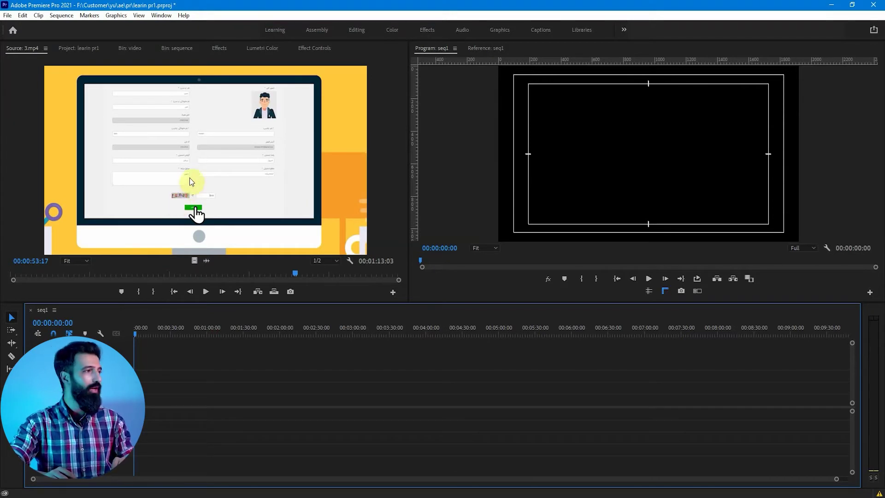
pyautogui.click(198, 143)
pyautogui.moveTo(231, 261); pyautogui.dragTo(147, 405)
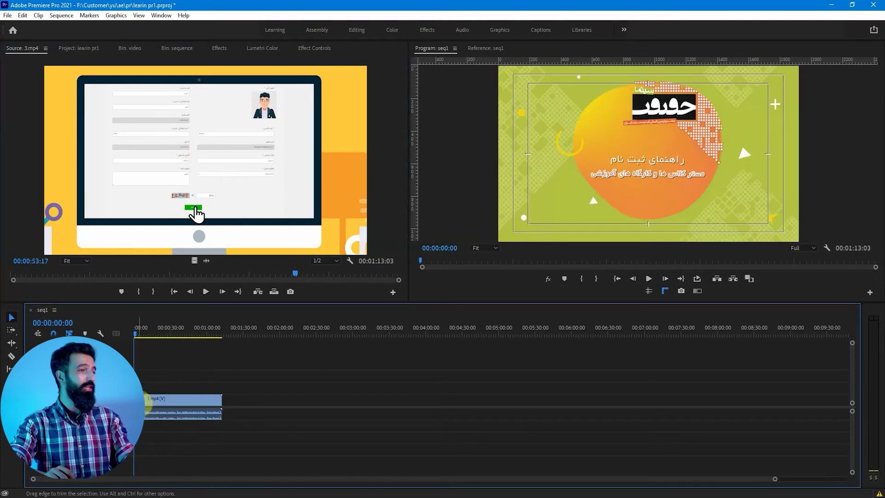
# Add the clip 5- دختربچه و نابینا.mp4 to V1 of seq1 at about 00:01:32, leaving a gap after 3.mp4.
pyautogui.click(135, 50)
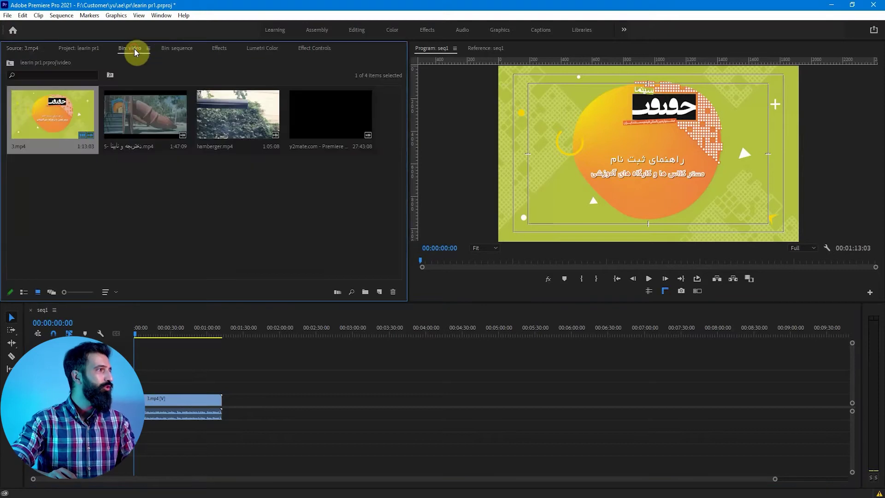
pyautogui.click(148, 114)
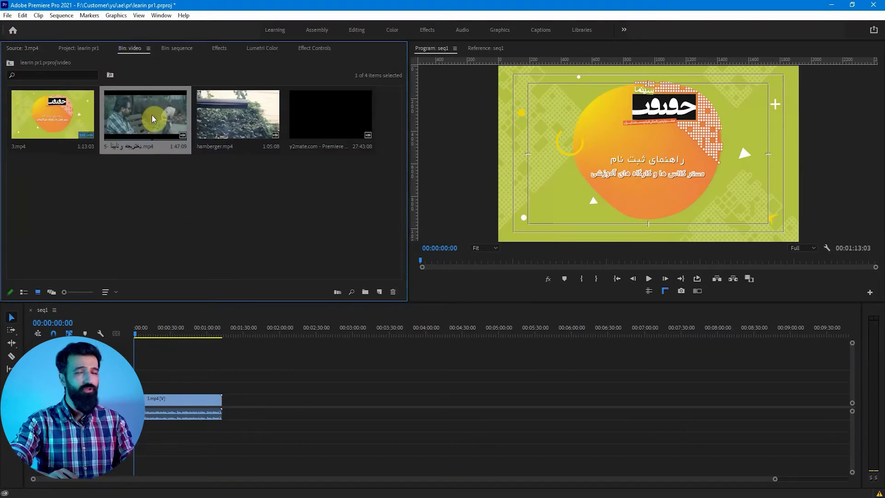
pyautogui.moveTo(154, 118); pyautogui.dragTo(248, 411)
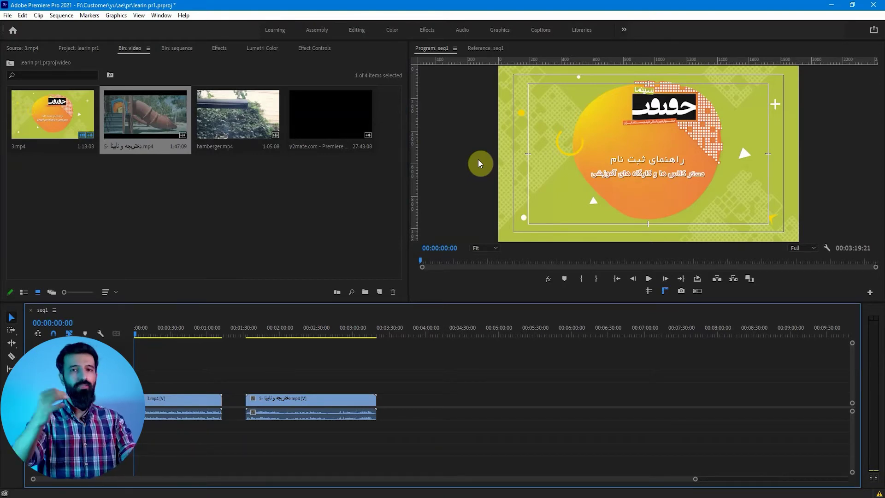
# Create a square 1080 by 1080, 25 fps sequence with the default name Sequence 02 in the video bin.
pyautogui.hotkey('ctrl', 'n')
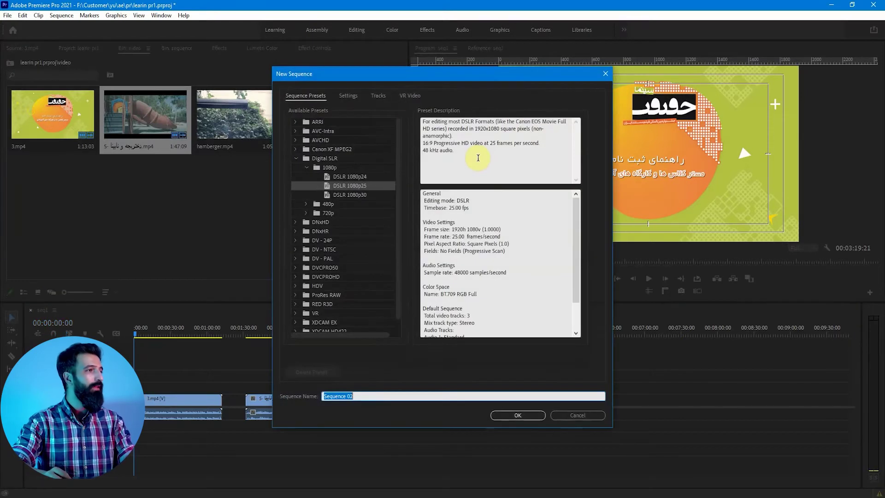
pyautogui.click(347, 101)
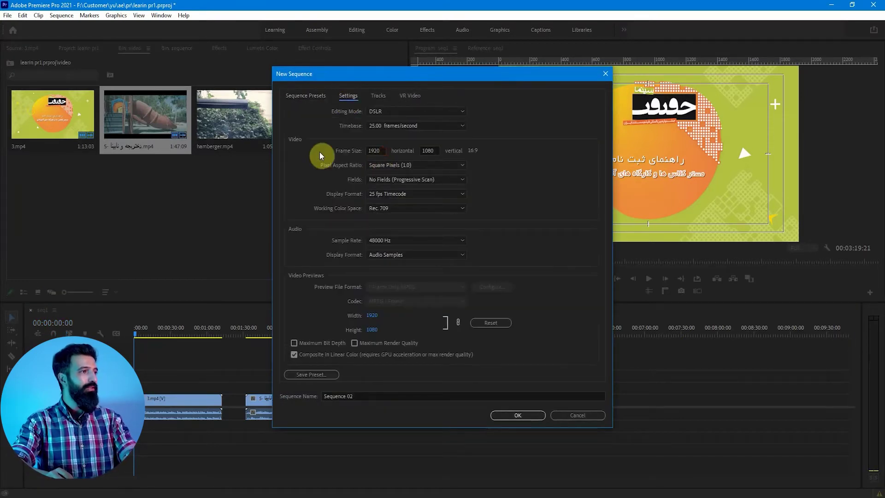
pyautogui.click(375, 150)
pyautogui.write('1080')
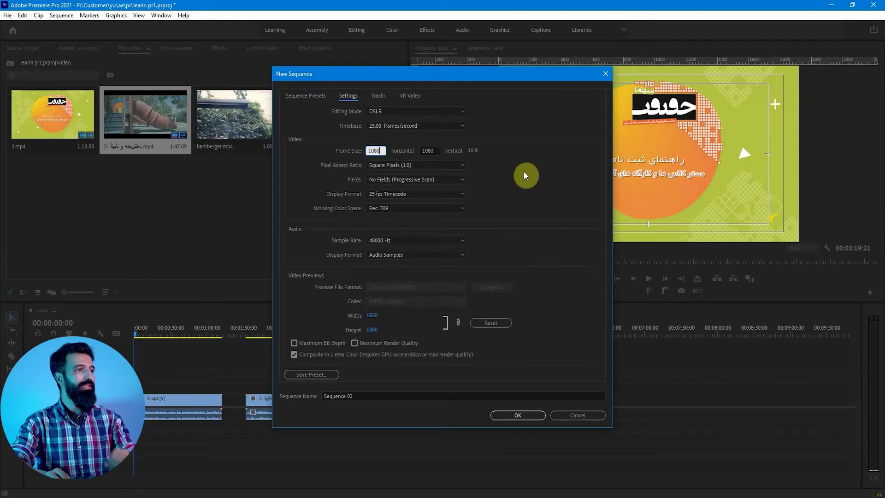
pyautogui.press('Tab')
pyautogui.click(515, 414)
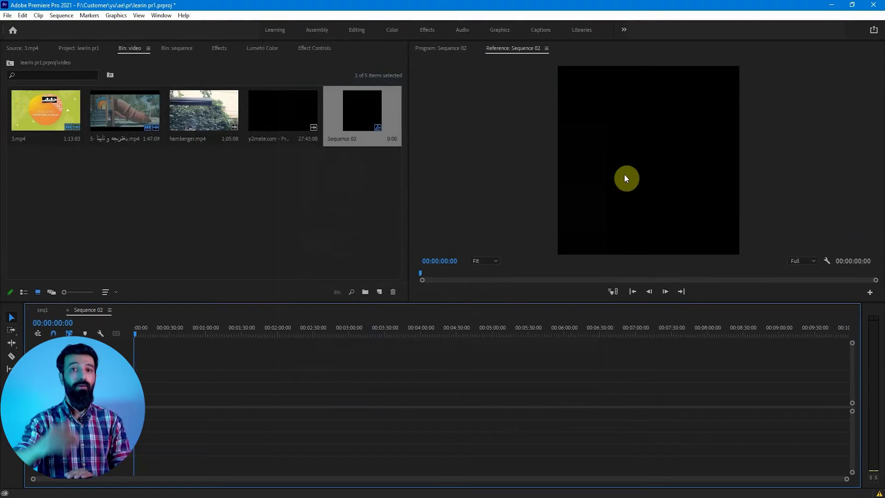
# Try adding the 5- دختربچه و نابینا.mp4 clip near the start of Sequence 02 with the sequence settings changed to match, and undo both changes.
pyautogui.click(117, 117)
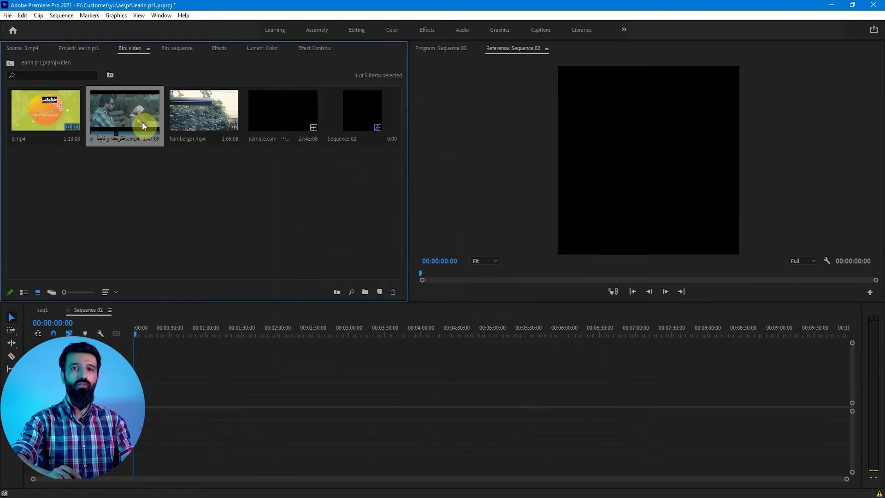
pyautogui.moveTo(142, 122); pyautogui.dragTo(147, 402)
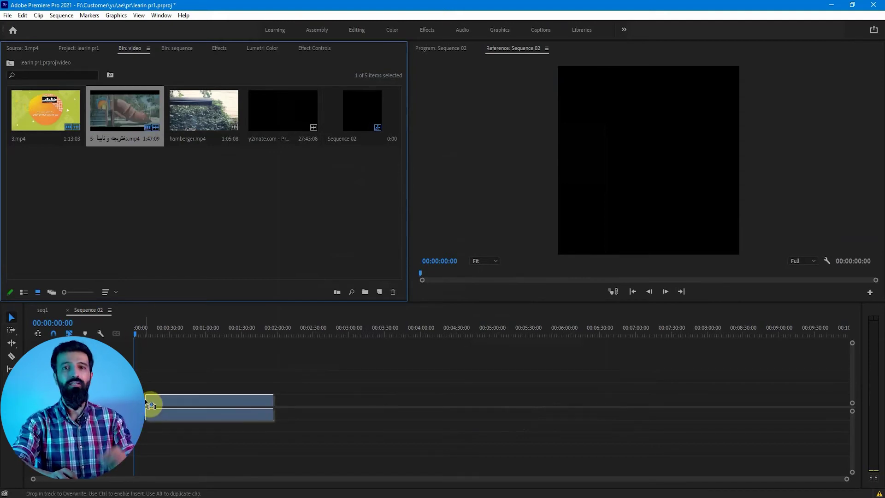
pyautogui.moveTo(146, 402); pyautogui.dragTo(148, 402)
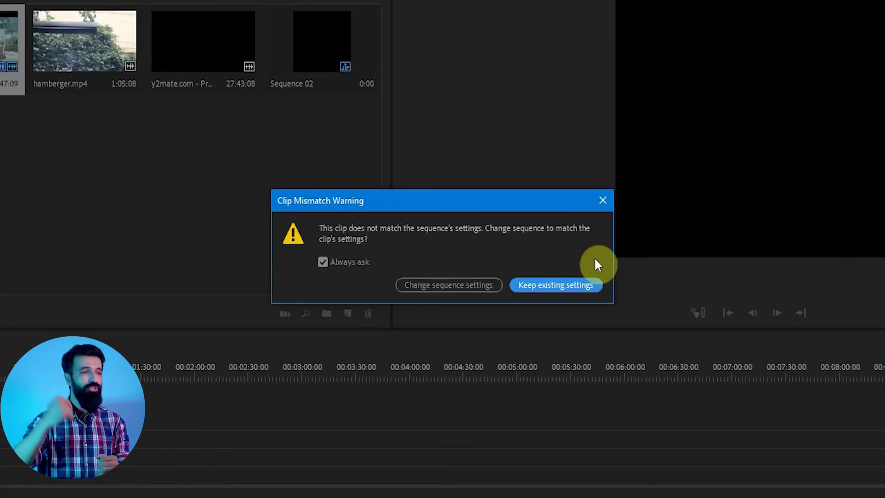
pyautogui.click(421, 285)
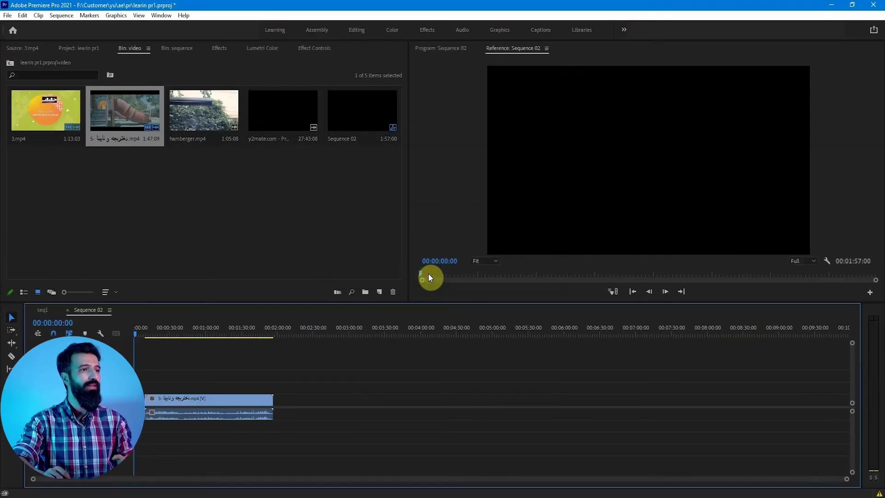
pyautogui.click(209, 330)
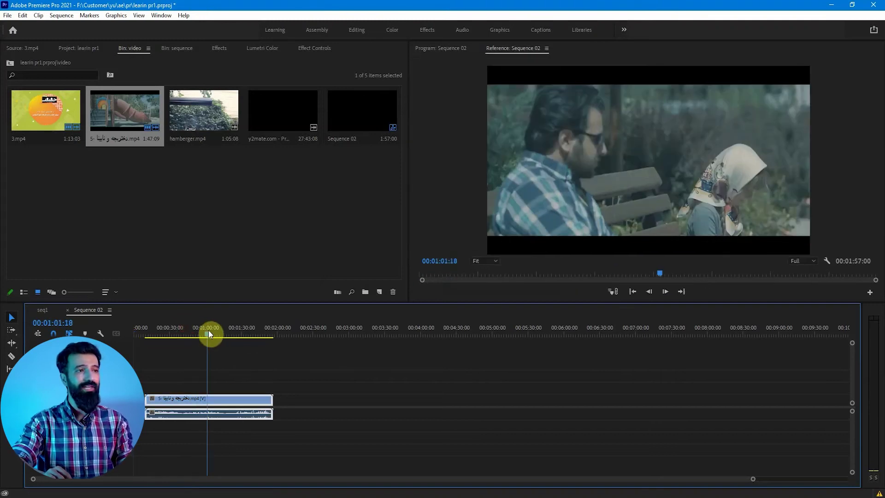
pyautogui.hotkey('ctrl', 'z')
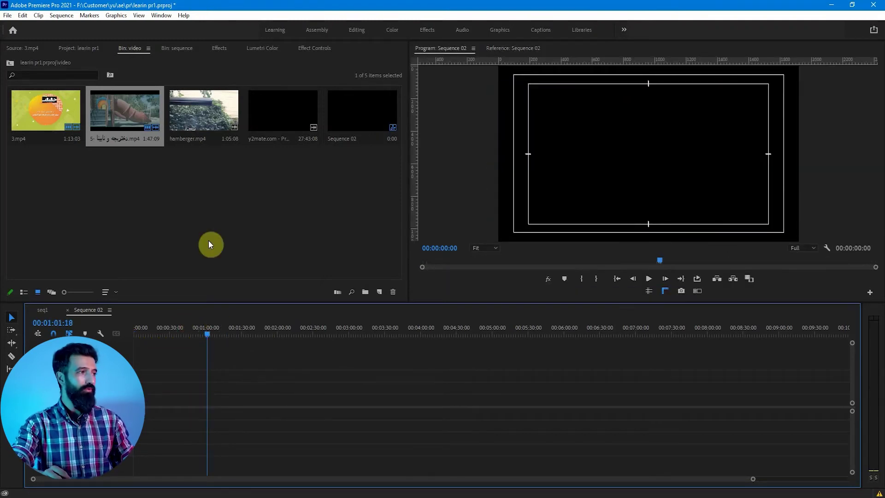
pyautogui.hotkey('ctrl', 'z')
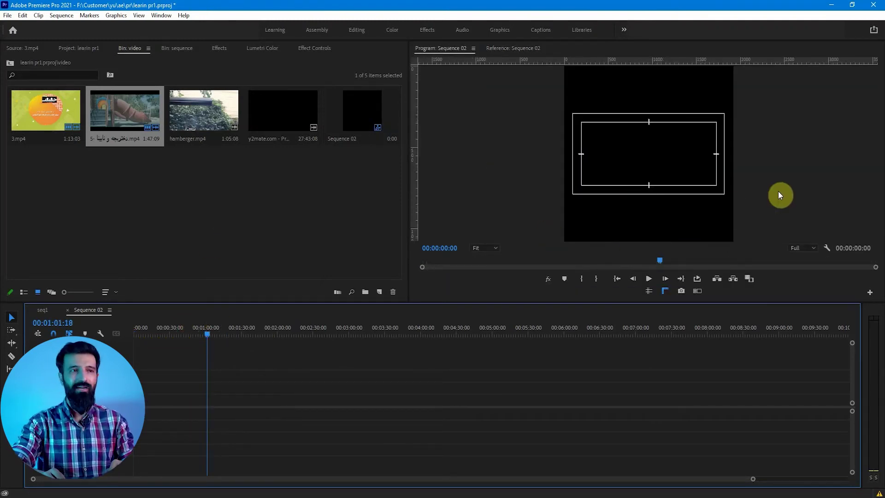
# Place the 5- دختربچه و نابینا.mp4 clip at 00:01:01:18 in Sequence 02, keeping the existing sequence settings.
pyautogui.moveTo(111, 122); pyautogui.dragTo(213, 411)
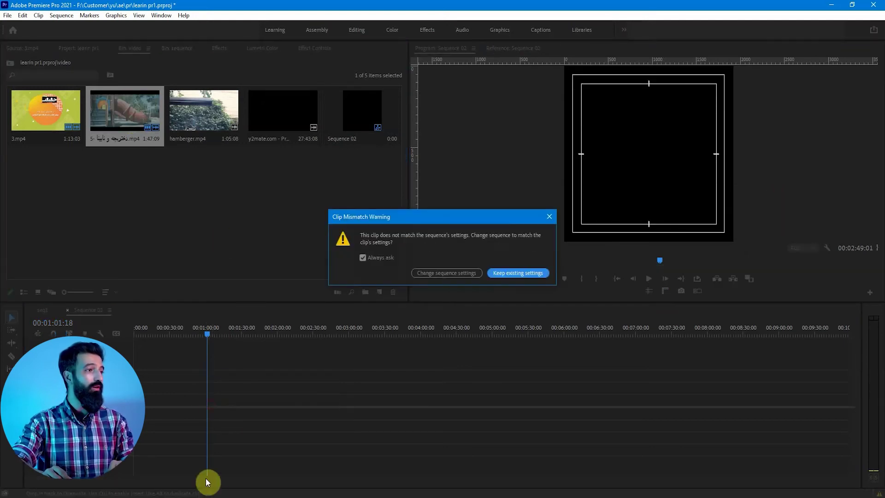
pyautogui.click(516, 273)
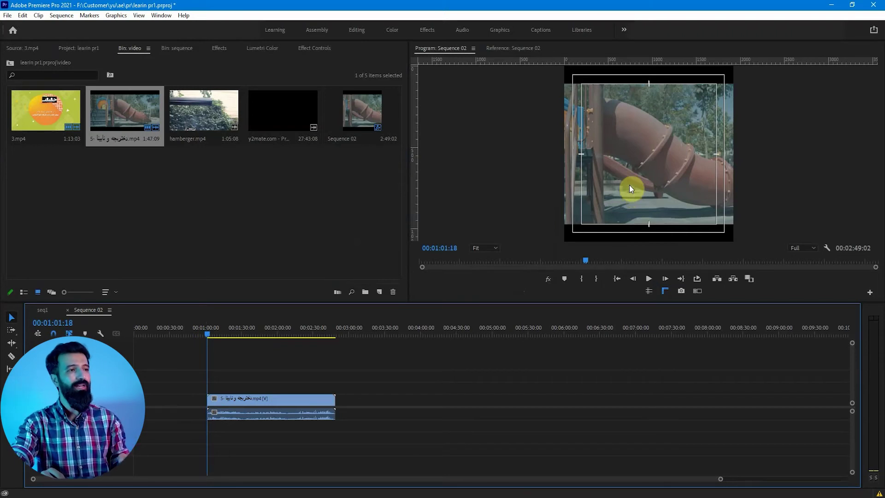
# Scale up the clip in Sequence 02 through its Motion settings until it fills the square frame.
pyautogui.click(315, 48)
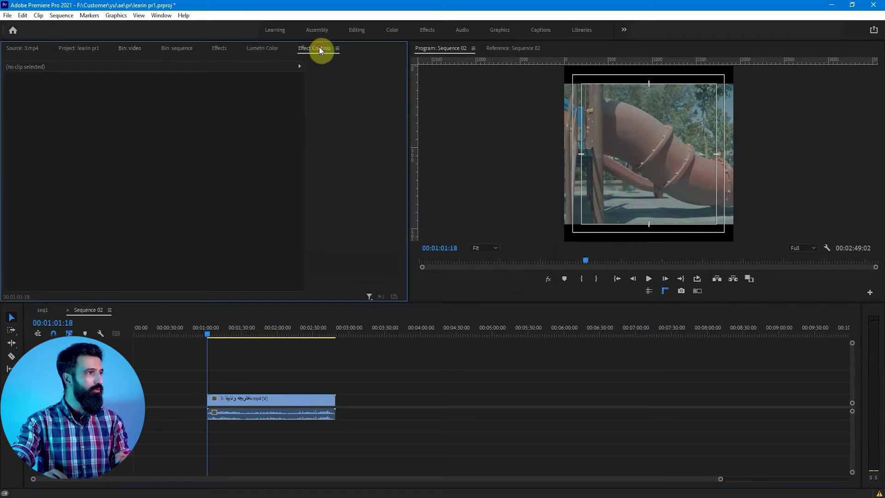
pyautogui.click(256, 402)
pyautogui.moveTo(157, 107); pyautogui.dragTo(165, 108)
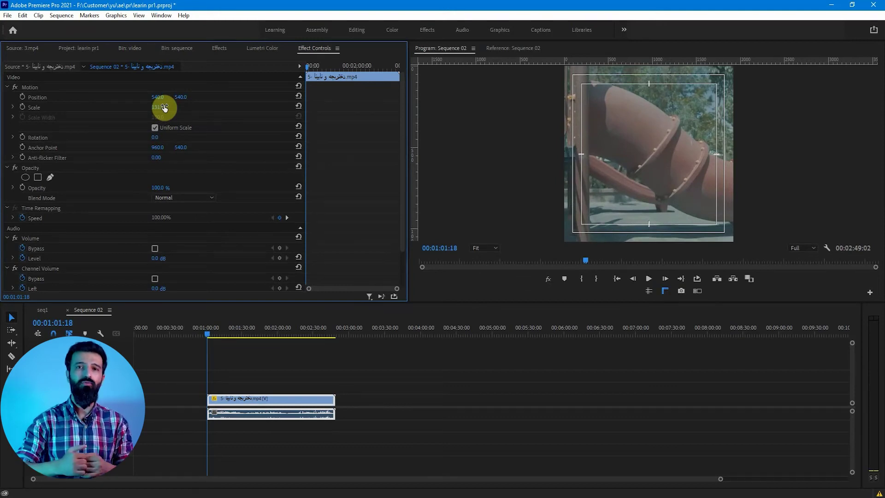
# Switch back to seq1, show the Media Browser and dock it in the same group as Effect Controls.
pyautogui.click(44, 310)
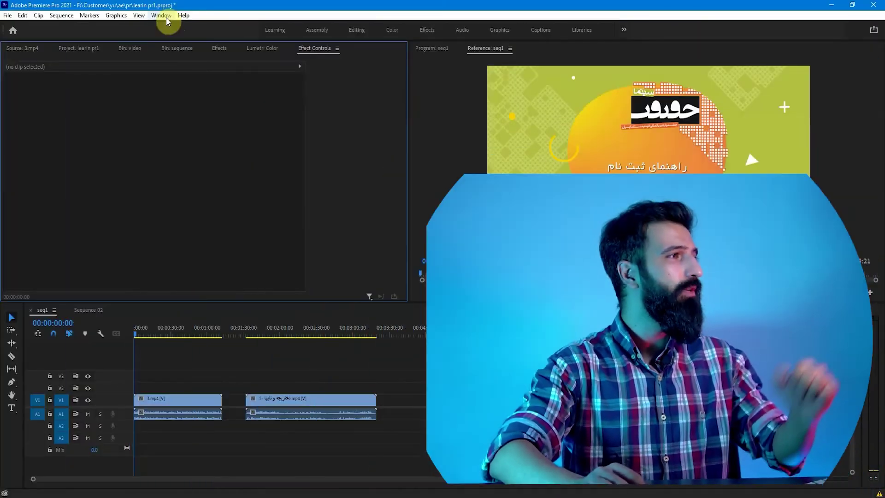
pyautogui.click(165, 17)
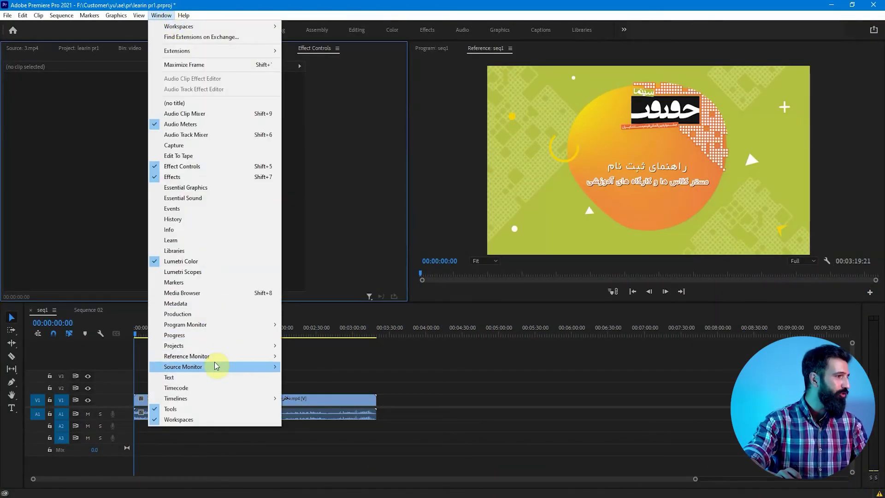
pyautogui.click(204, 295)
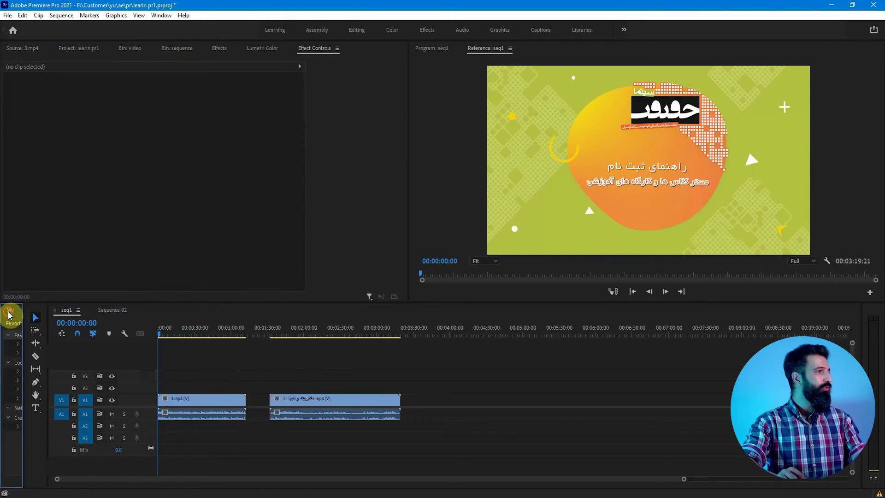
pyautogui.moveTo(10, 316); pyautogui.dragTo(365, 60)
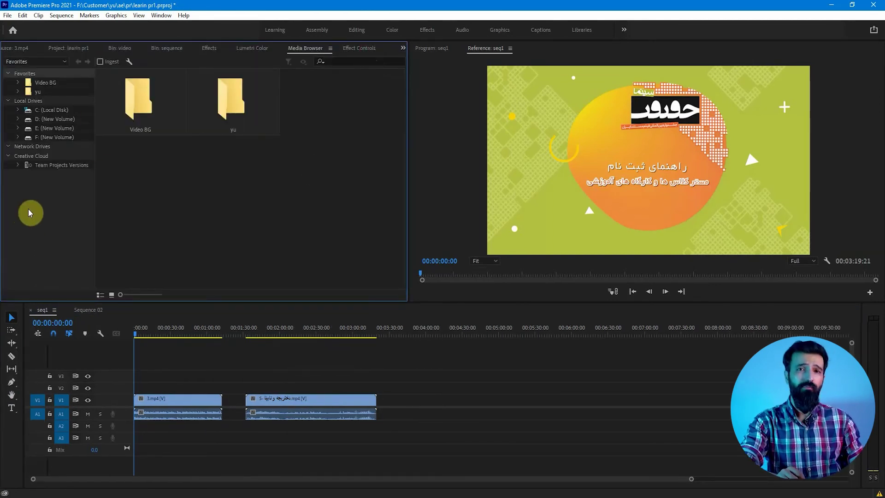
# Browse the D: drive in the Media Browser and open its Learn folder.
pyautogui.click(58, 119)
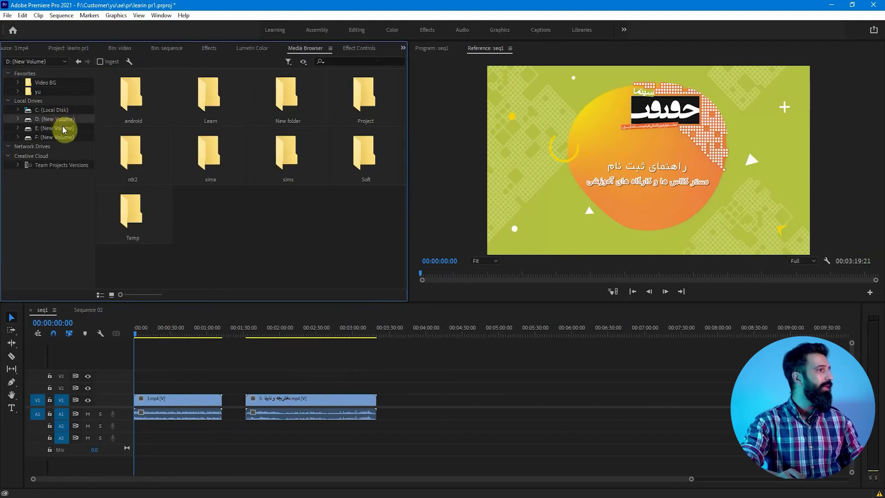
pyautogui.click(216, 96)
pyautogui.doubleClick(215, 96)
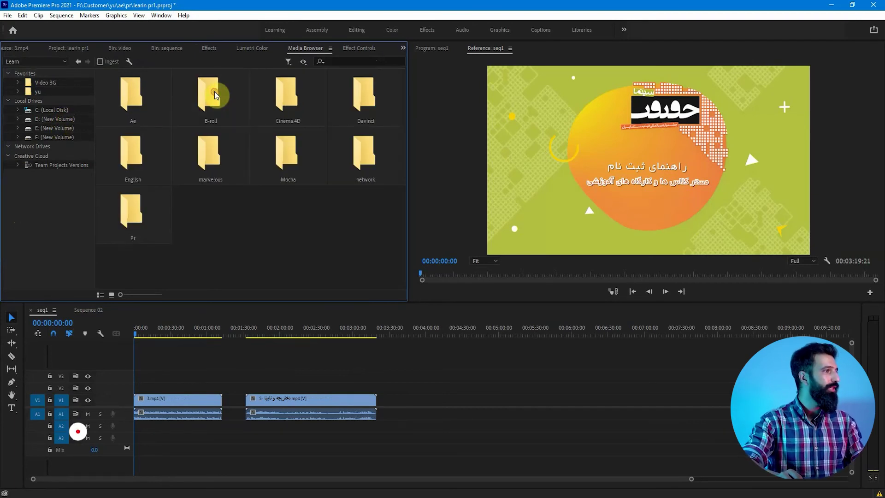
# Place the FILMING EPIC B ROLL TRANSITIONS video from B-roll folder 1 in seq1 at about 00:03:50, and import it into the video bin.
pyautogui.doubleClick(146, 95)
pyautogui.click(132, 99)
pyautogui.doubleClick(131, 99)
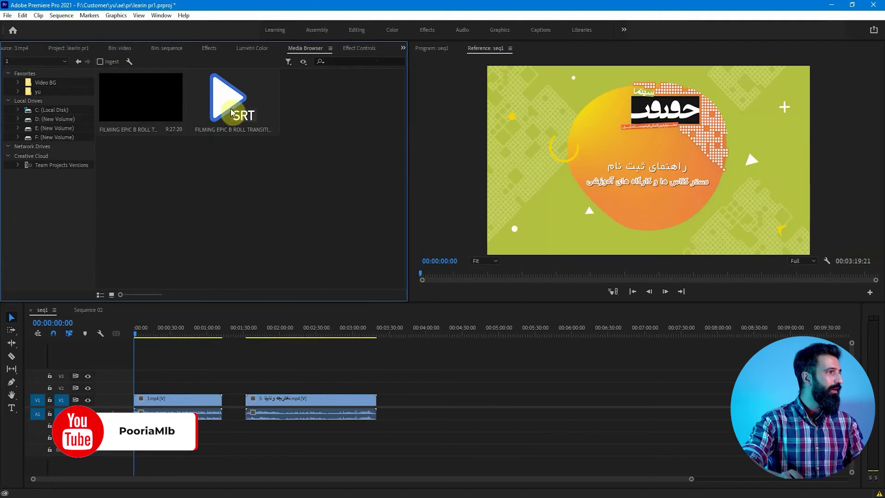
pyautogui.moveTo(231, 170); pyautogui.dragTo(413, 404)
pyautogui.rightClick(166, 89)
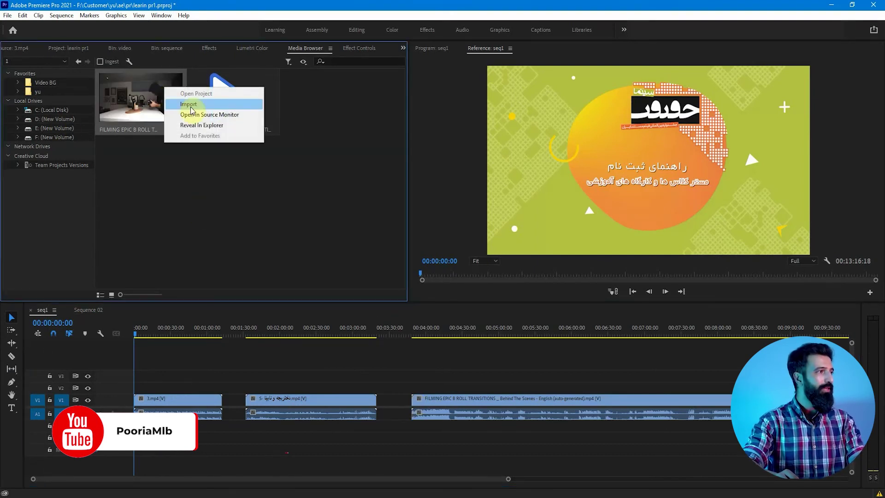
pyautogui.click(191, 109)
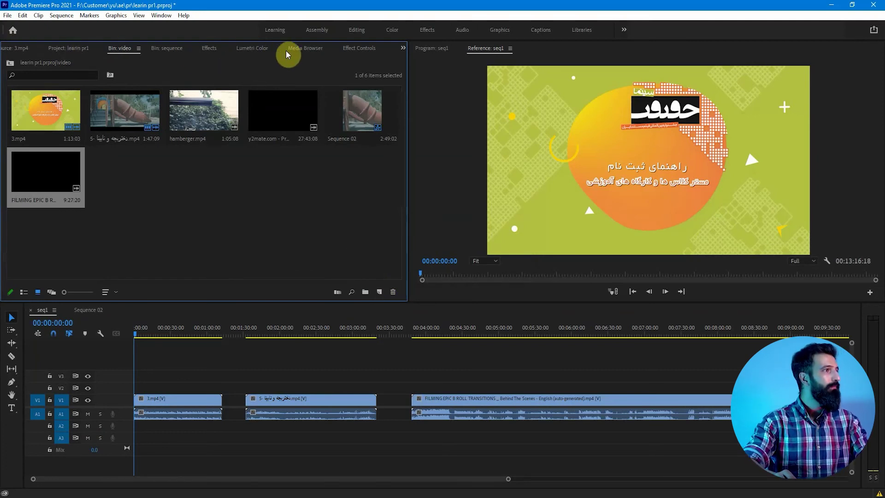
# Return to the Media Browser and look through the MP3 files in the Video BG favorite folder.
pyautogui.click(303, 48)
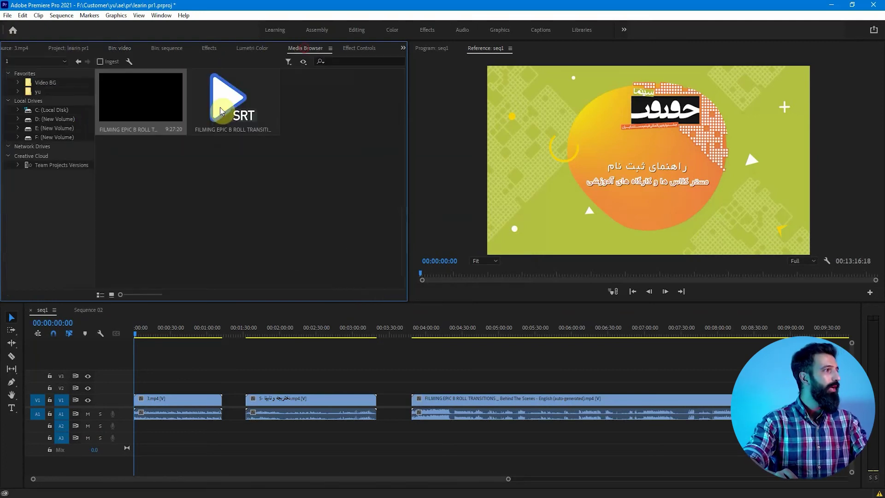
pyautogui.click(47, 84)
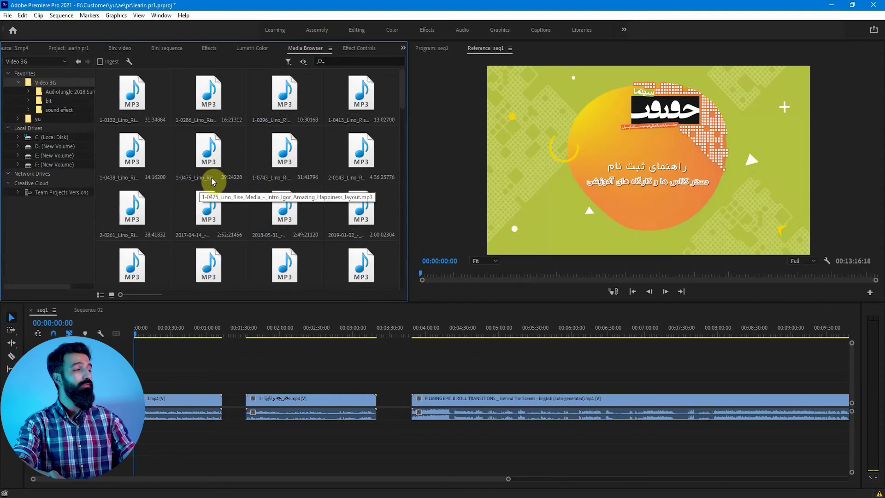
pyautogui.click(283, 148)
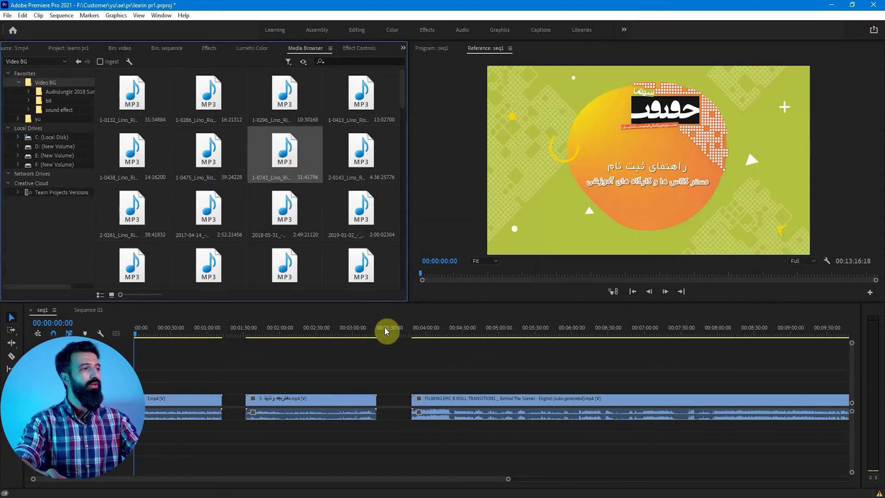
pyautogui.scroll(-10, 295, 238)
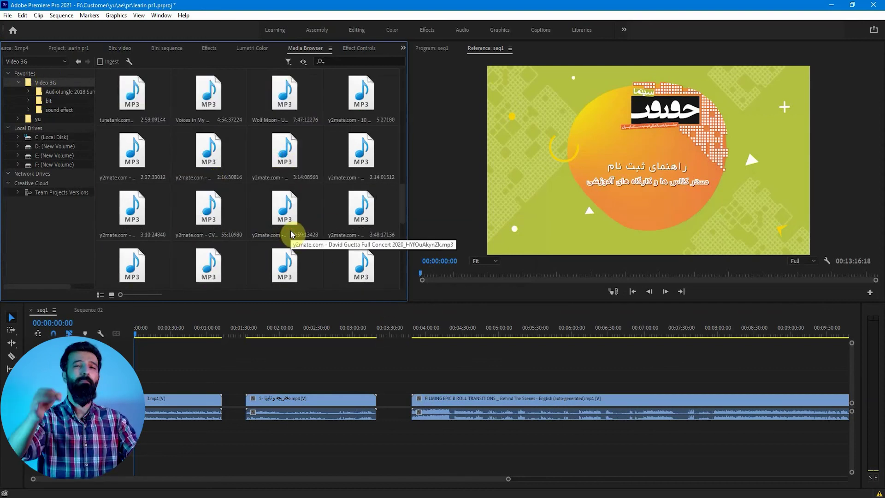